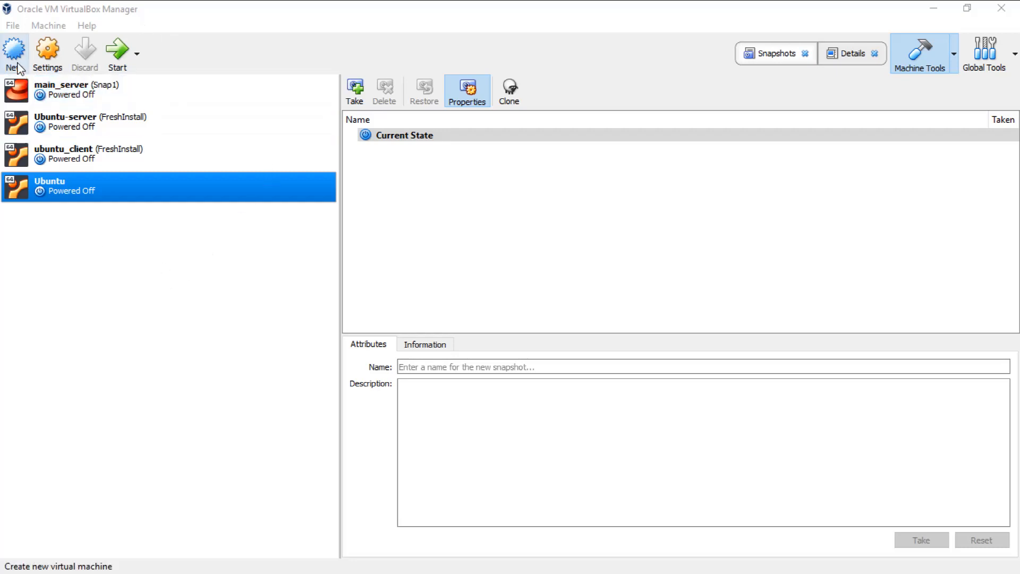
Step: Launch the Create Virtual Machine wizard via Machine > New...
left_click(49, 25)
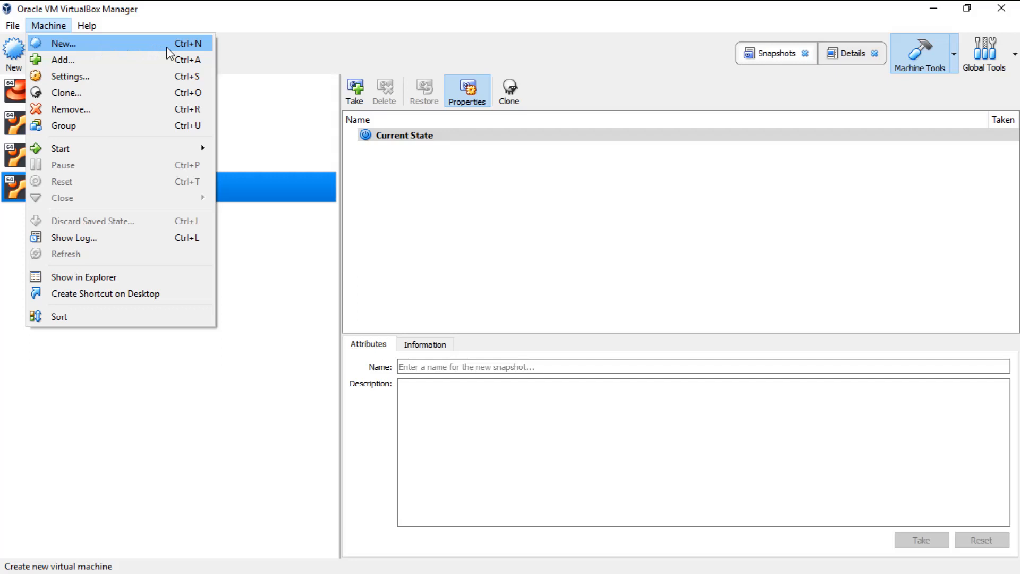
left_click(126, 54)
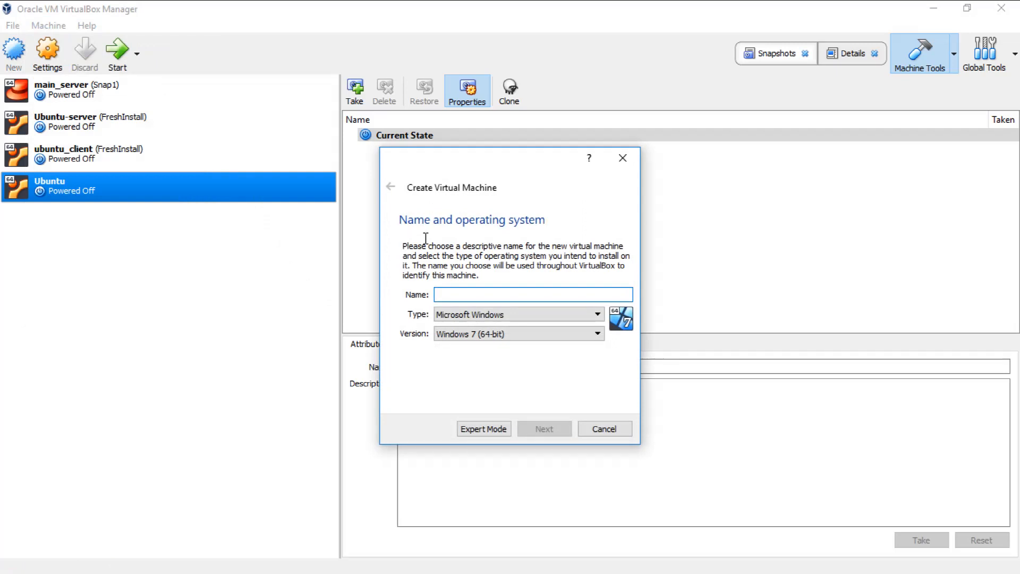
Step: Name the new machine Ubuntu-1 after the name Ubuntu is rejected as an existing folder
type("Windows")
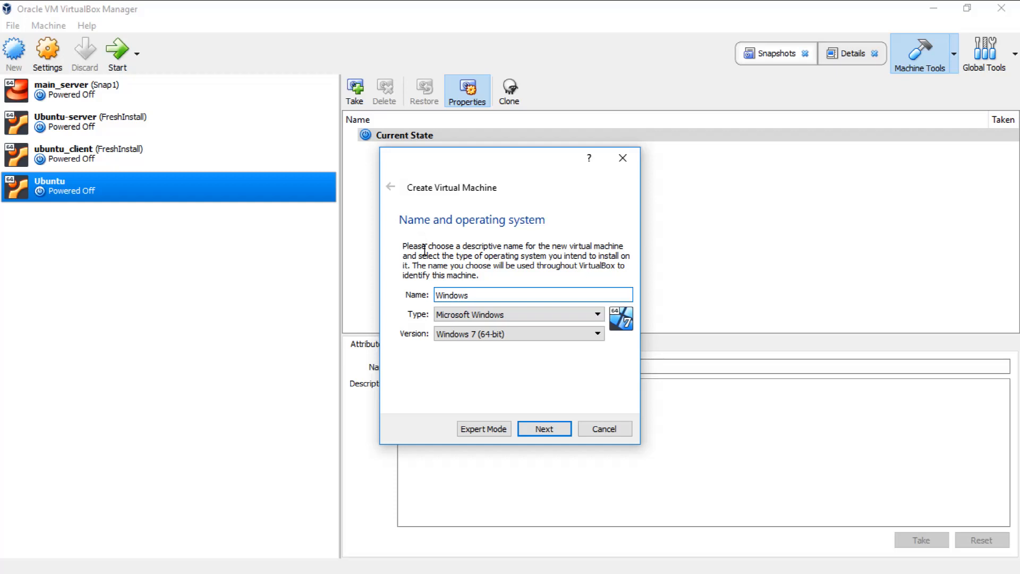
key("BackSpace")
key("BackSpace")
key("BackSpace")
key("BackSpace")
key("BackSpace")
key("BackSpace")
key("BackSpace")
type("Ubuntu")
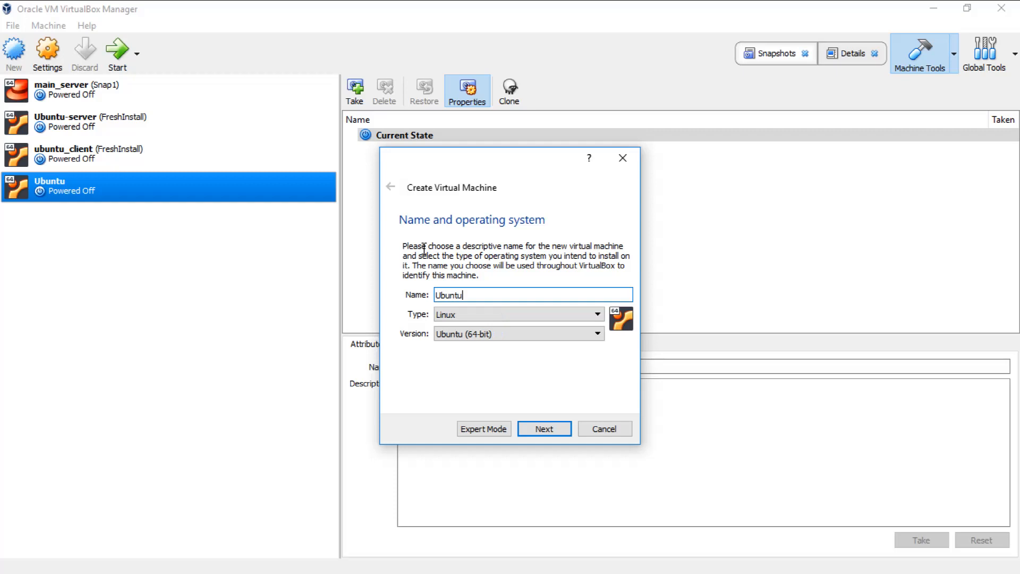
left_click(545, 429)
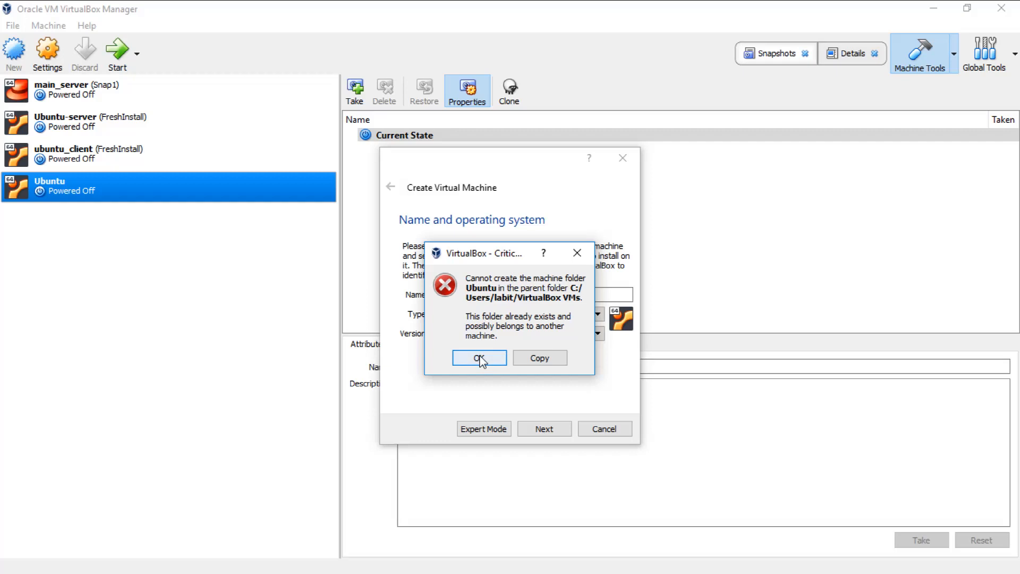
left_click(480, 358)
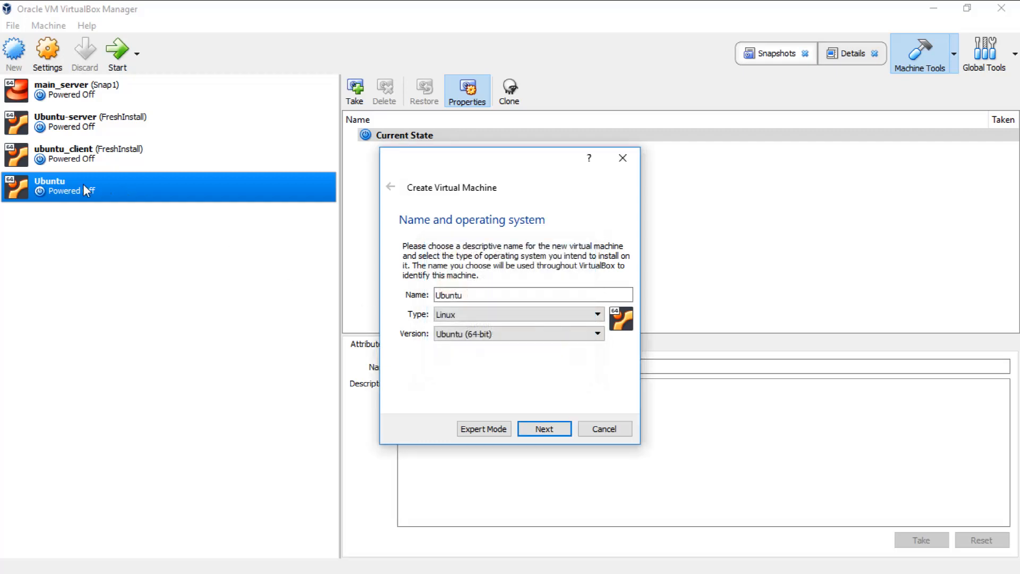
left_click(494, 298)
type("-1")
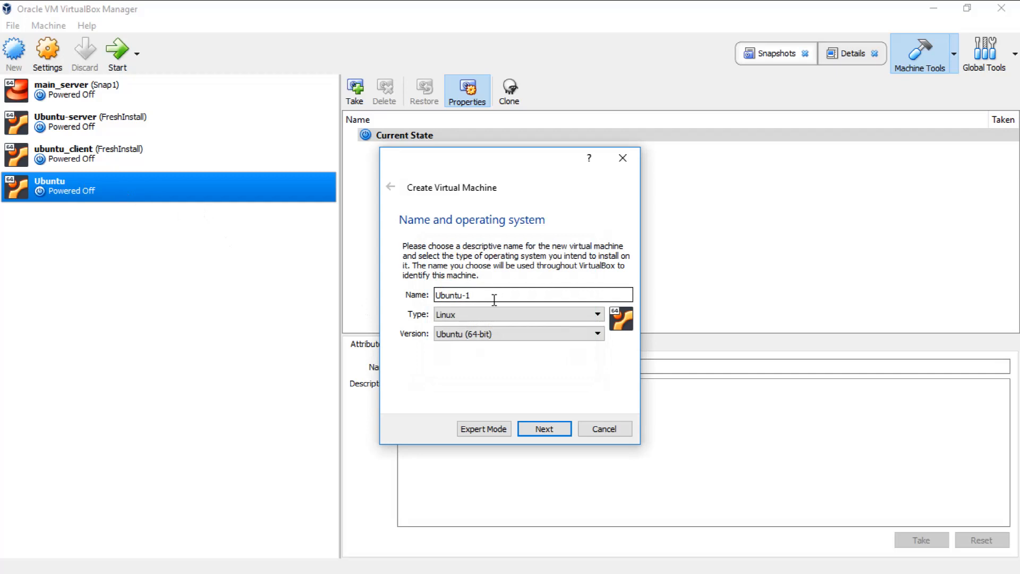
Step: Allocate 2048 MB of memory to the new machine and continue to the hard disk page
left_click(552, 429)
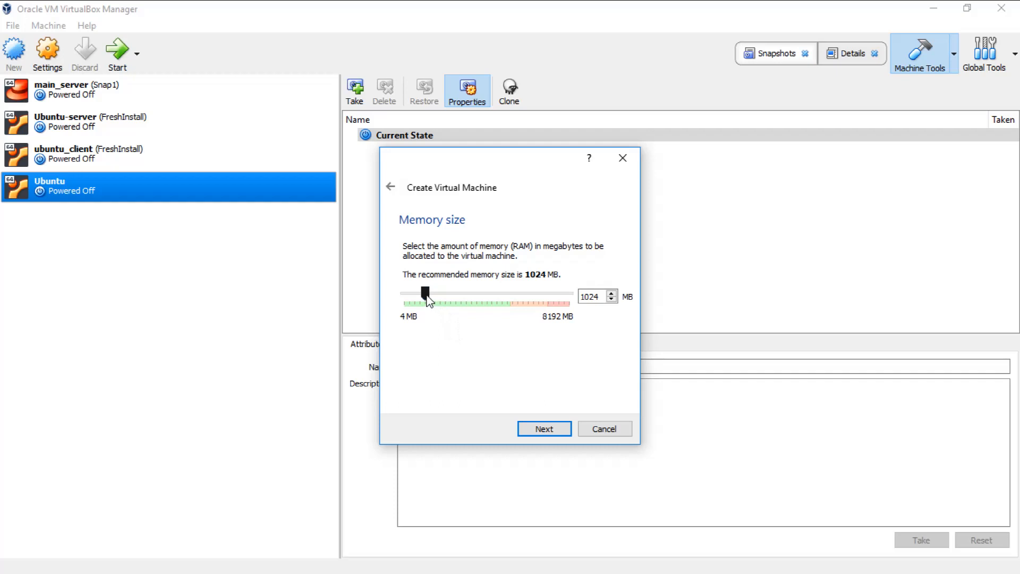
left_click_drag(428, 299, 405, 297)
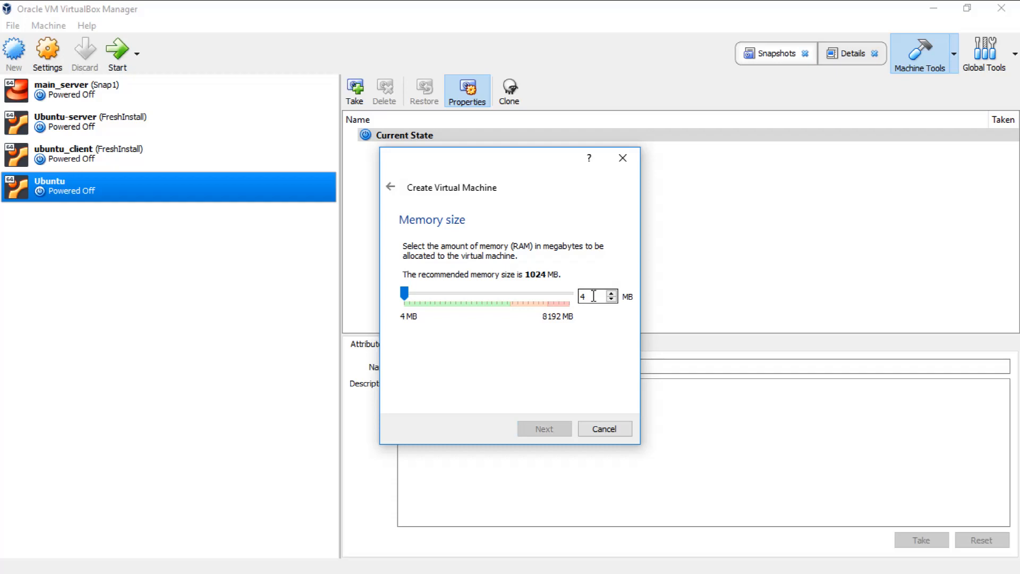
key("BackSpace")
type("2048")
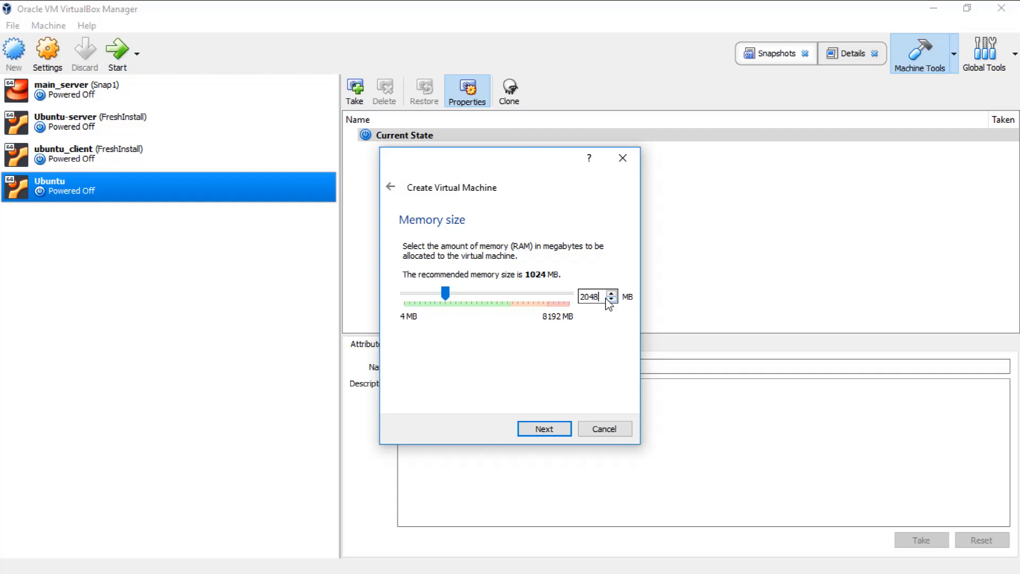
left_click(543, 428)
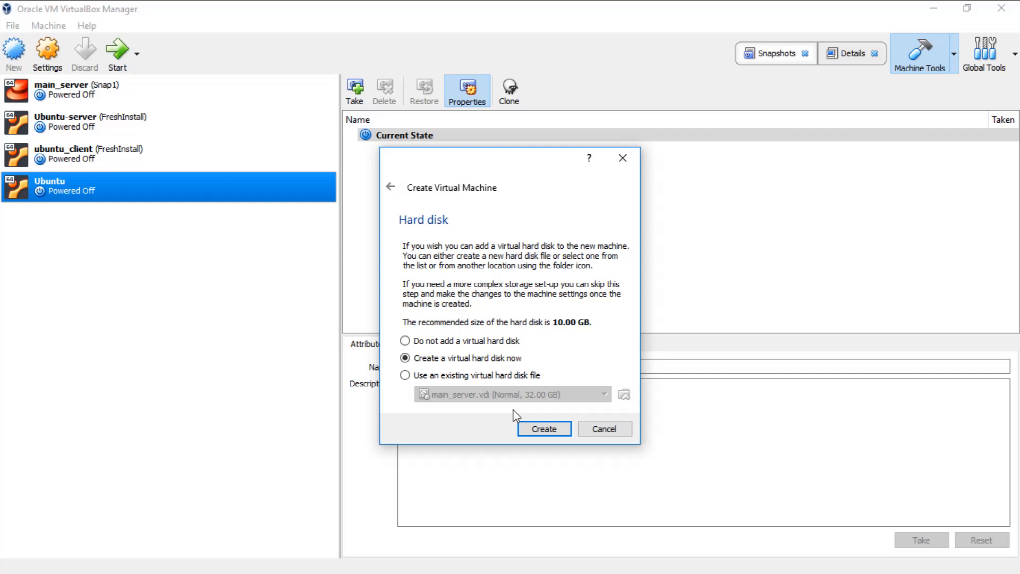
Step: Choose 'Create a virtual hard disk now' for the new machine
left_click(542, 428)
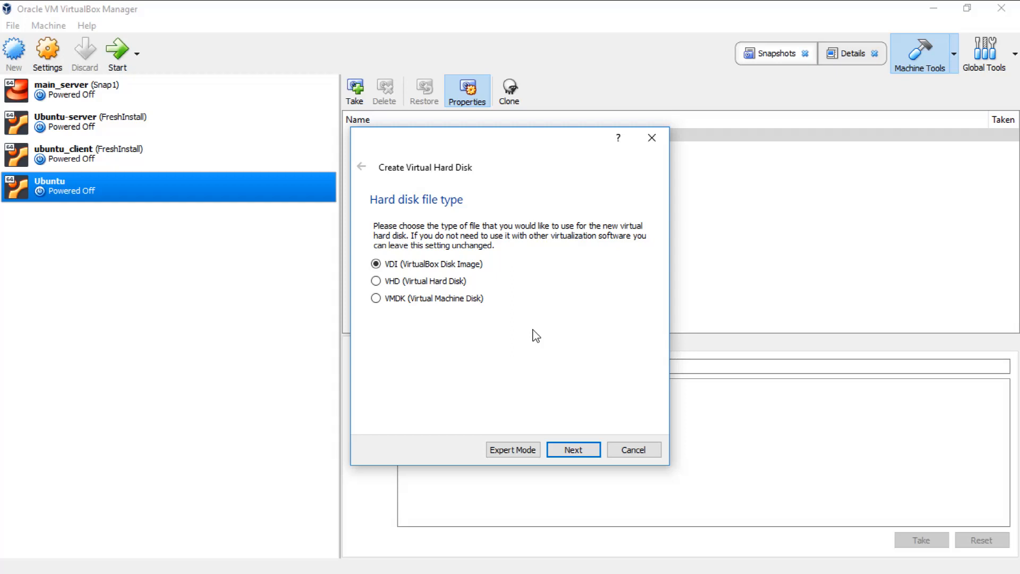
Step: Keep VDI as the disk file type with dynamically allocated storage
left_click(577, 450)
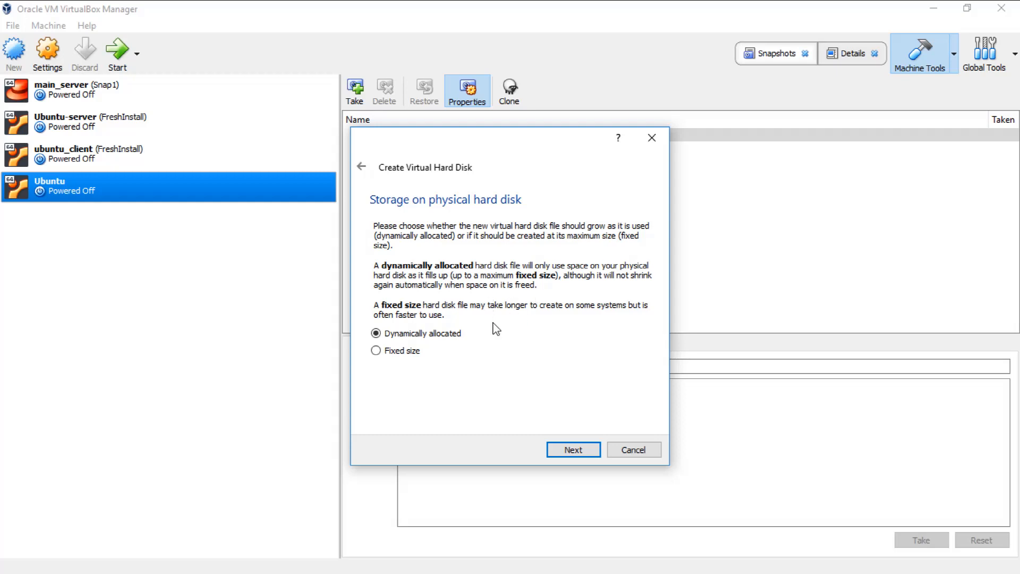
left_click(572, 450)
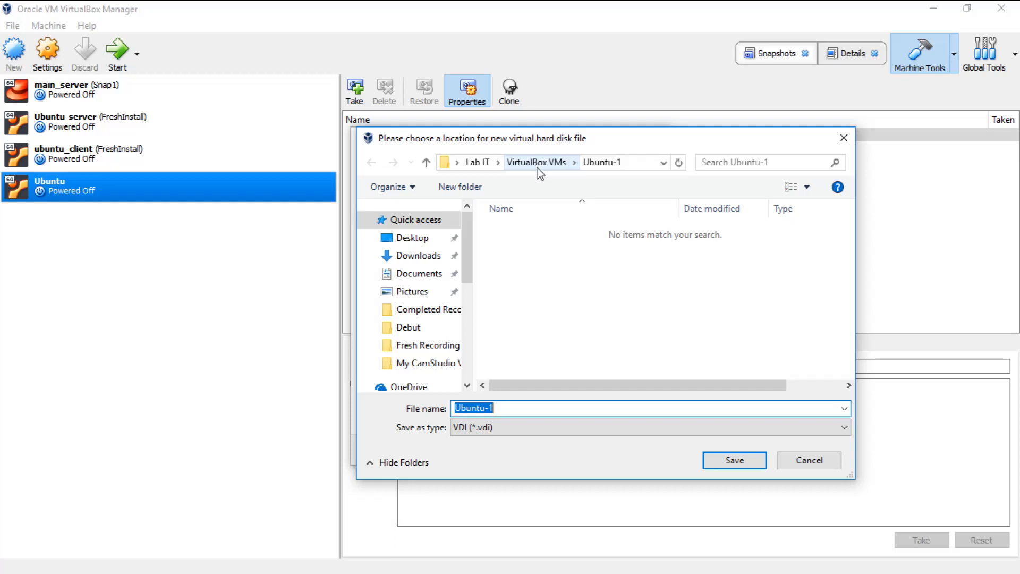
Step: Keep the default Ubuntu-1 disk location, set the disk size to 32.00 GB and create it
left_click(481, 162)
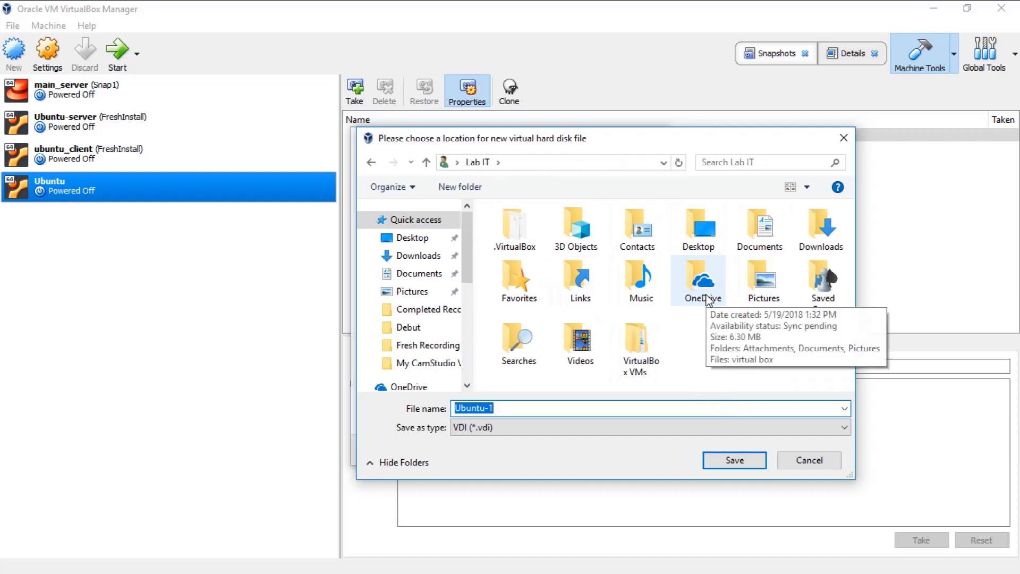
left_click(809, 466)
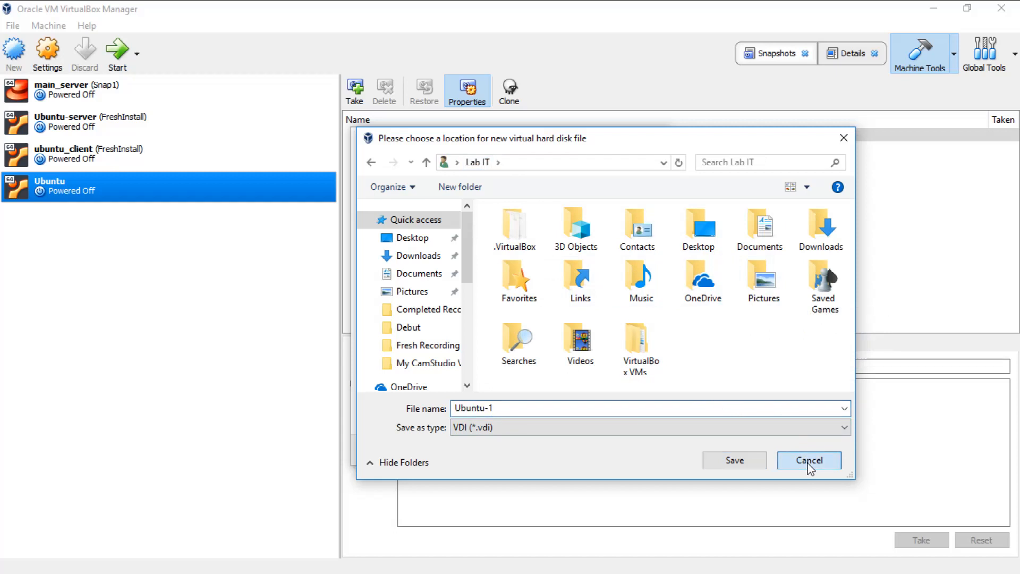
left_click(808, 467)
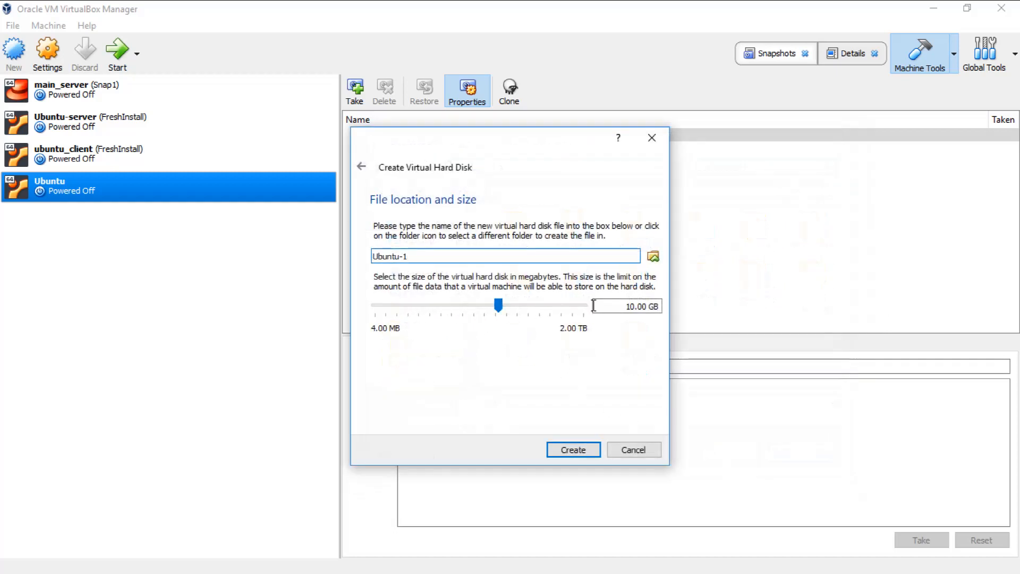
double_click(630, 306)
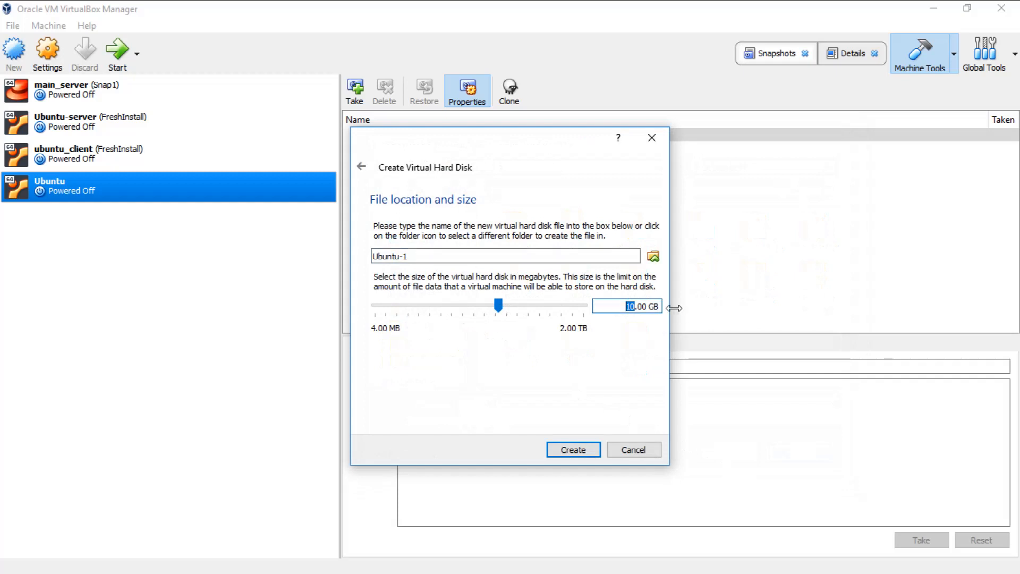
type("32")
left_click(573, 450)
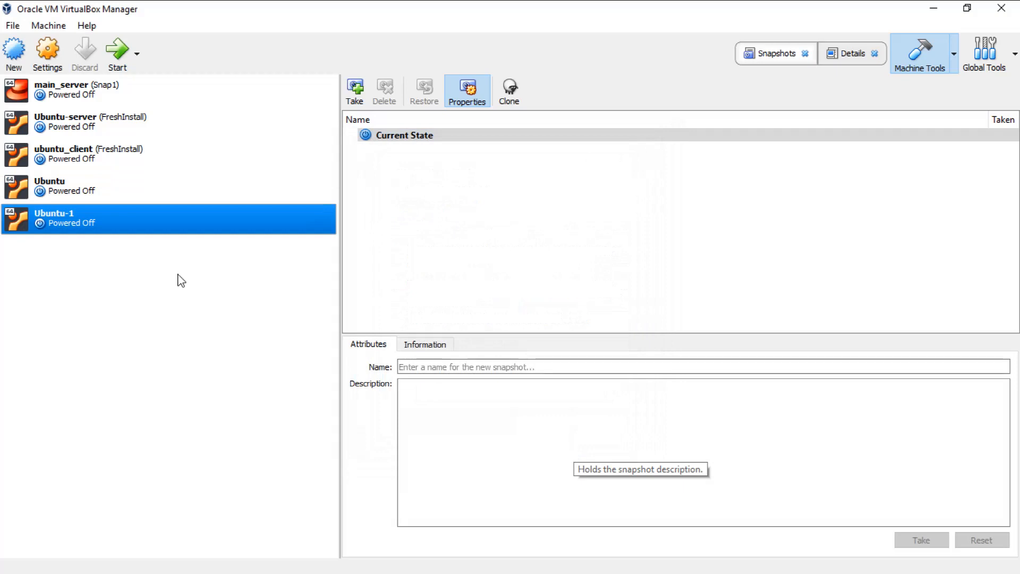
Step: Open the Ubuntu-1 Settings dialog, finally through Machine > Settings...
right_click(78, 218)
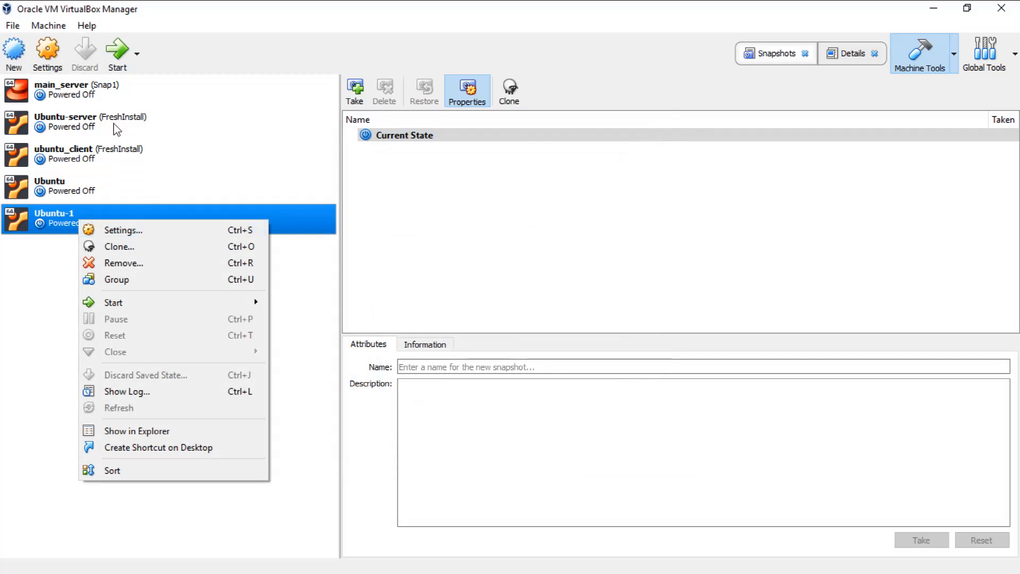
left_click(54, 60)
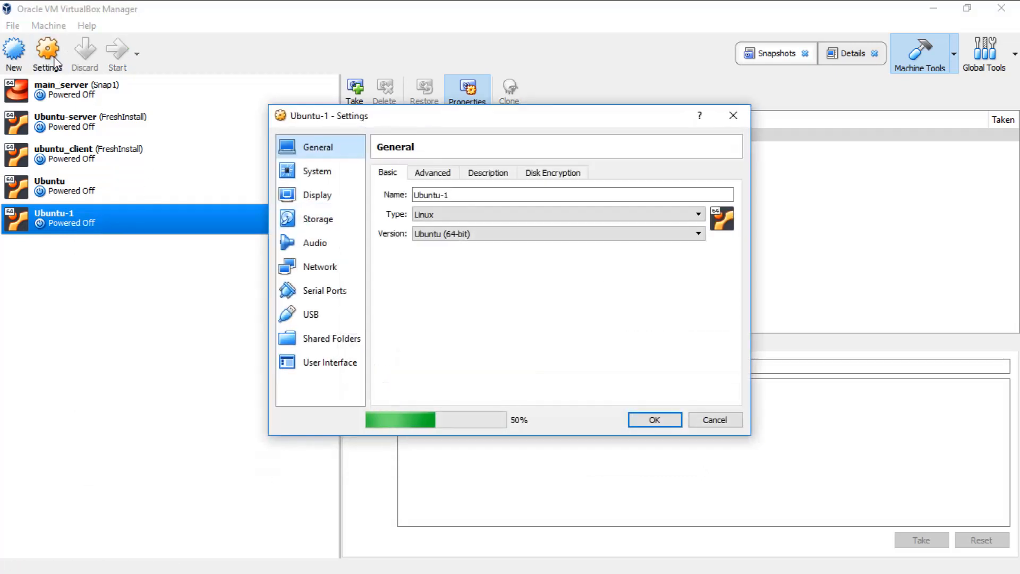
left_click(708, 415)
left_click(53, 25)
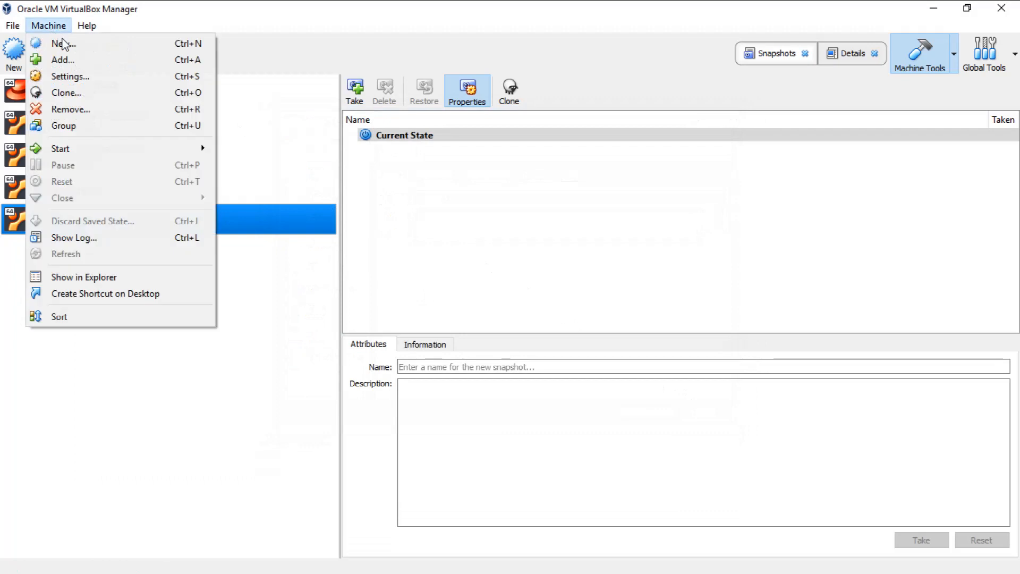
left_click(77, 77)
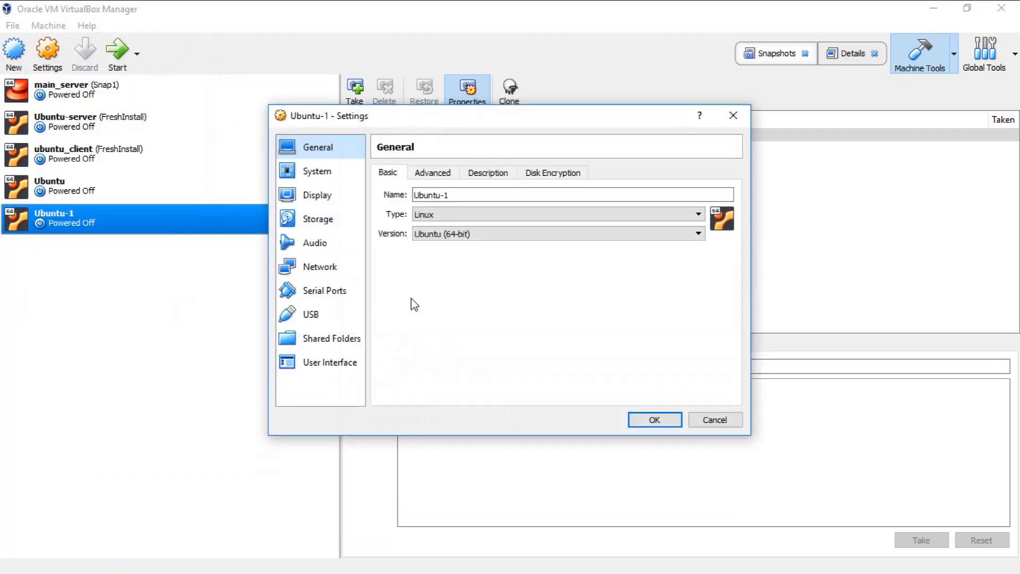
Step: Attach ubuntu-18.04-desktop-amd64.iso to Ubuntu-1's empty IDE optical drive and save the settings
left_click(326, 223)
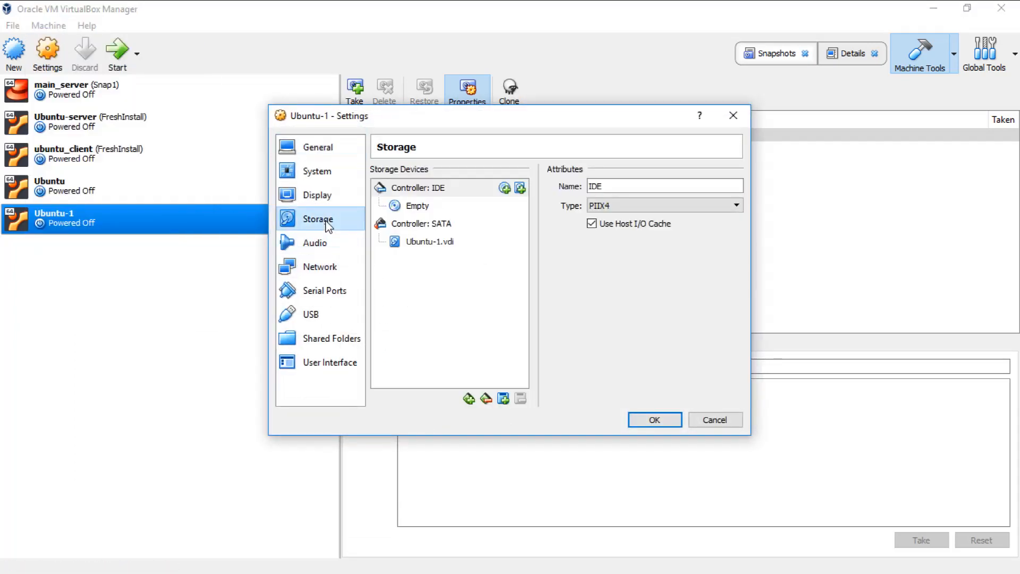
left_click(419, 207)
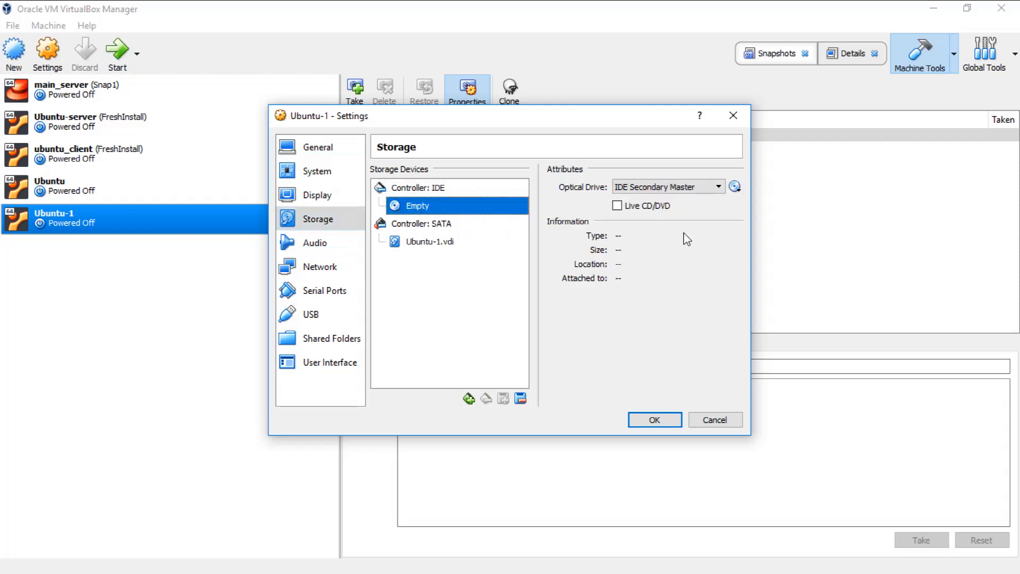
left_click(732, 192)
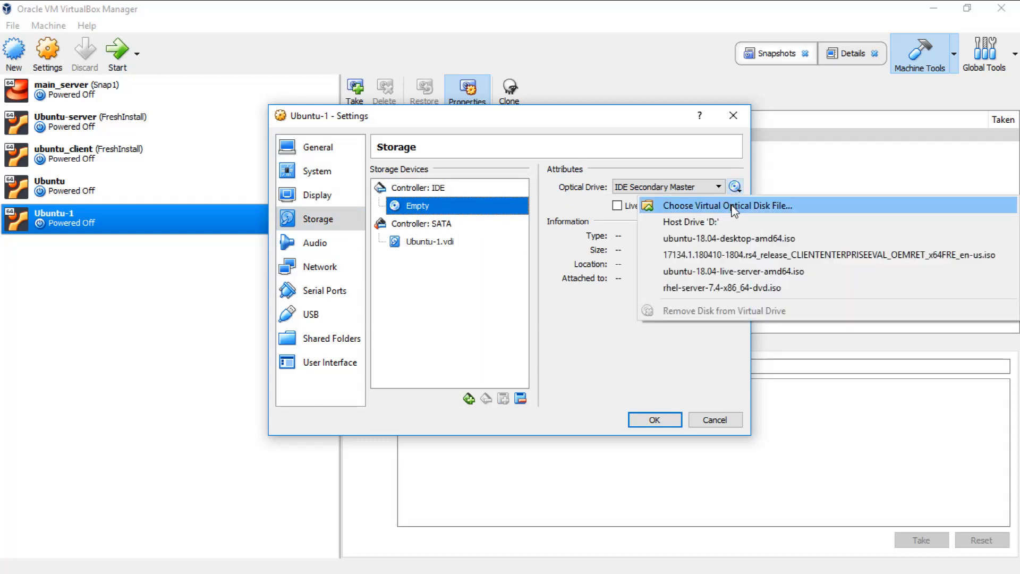
left_click(733, 207)
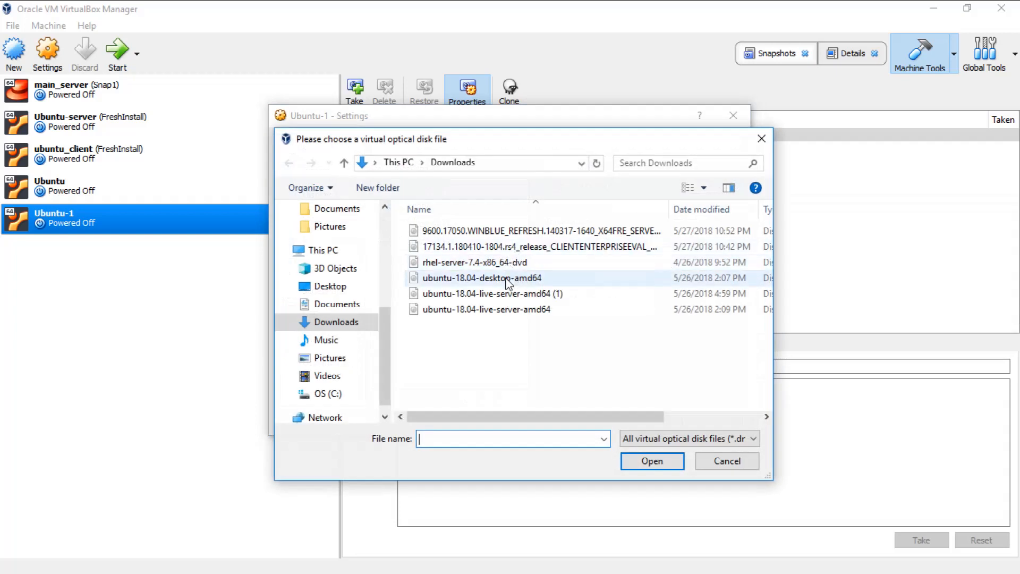
left_click(526, 277)
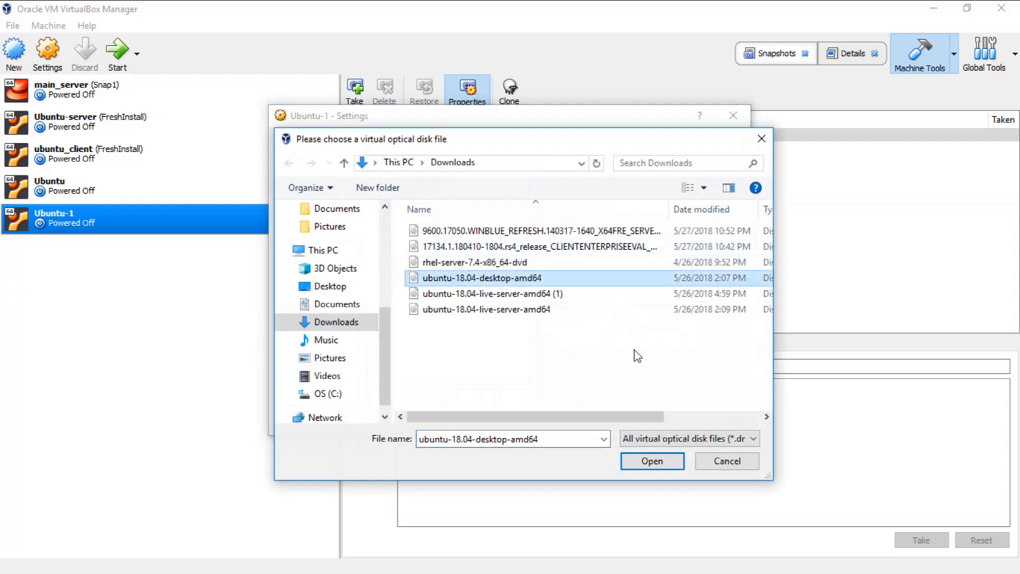
left_click(657, 461)
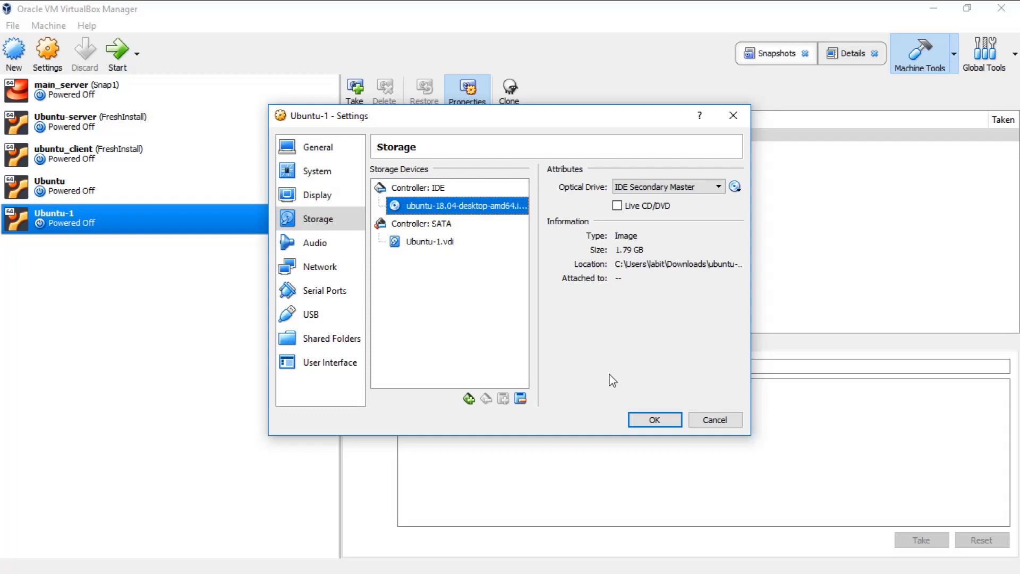
left_click(650, 418)
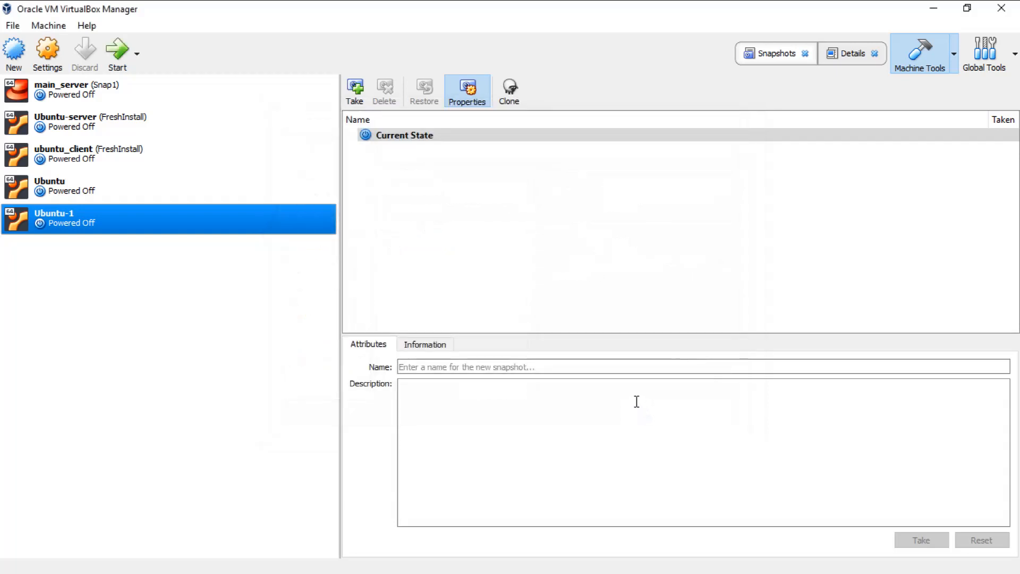
Step: Start Ubuntu-1 and maximize the Chrome window showing the Ubuntu Desktop download page
left_click(117, 53)
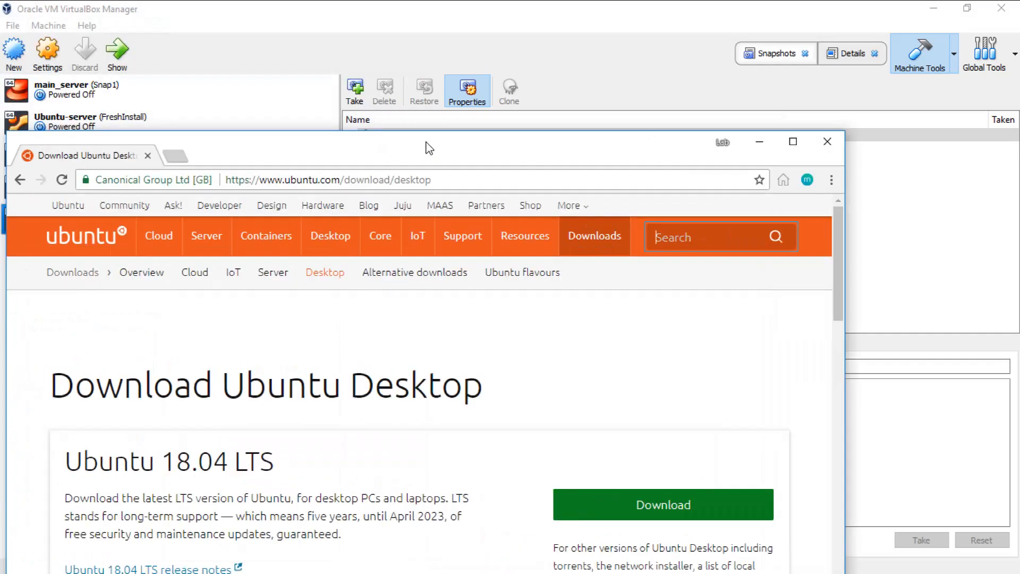
double_click(426, 146)
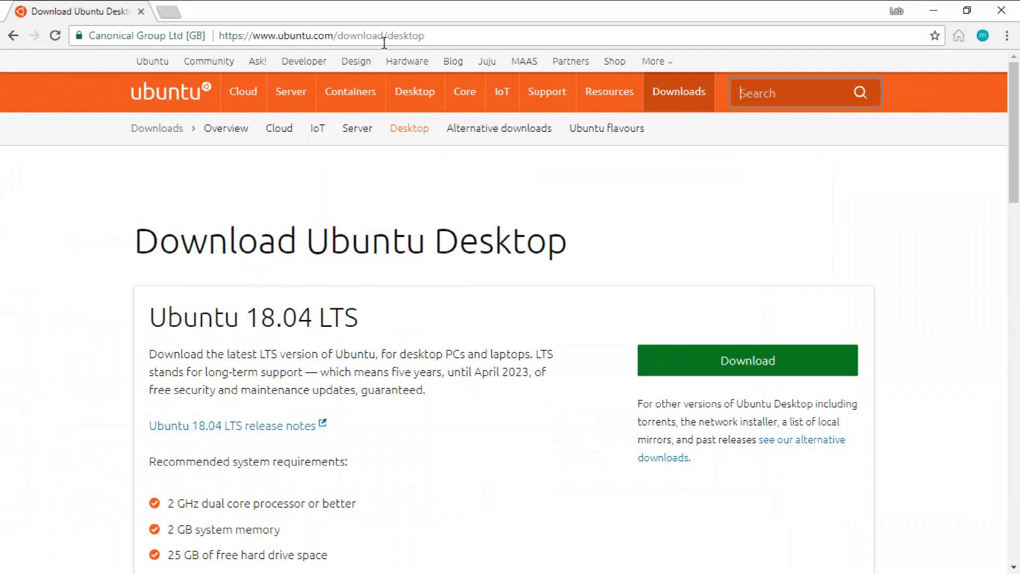
Step: View ubuntu.com/download, return to the Ubuntu Desktop 18.04 page, then minimize Chrome
double_click(505, 35)
key("BackSpace")
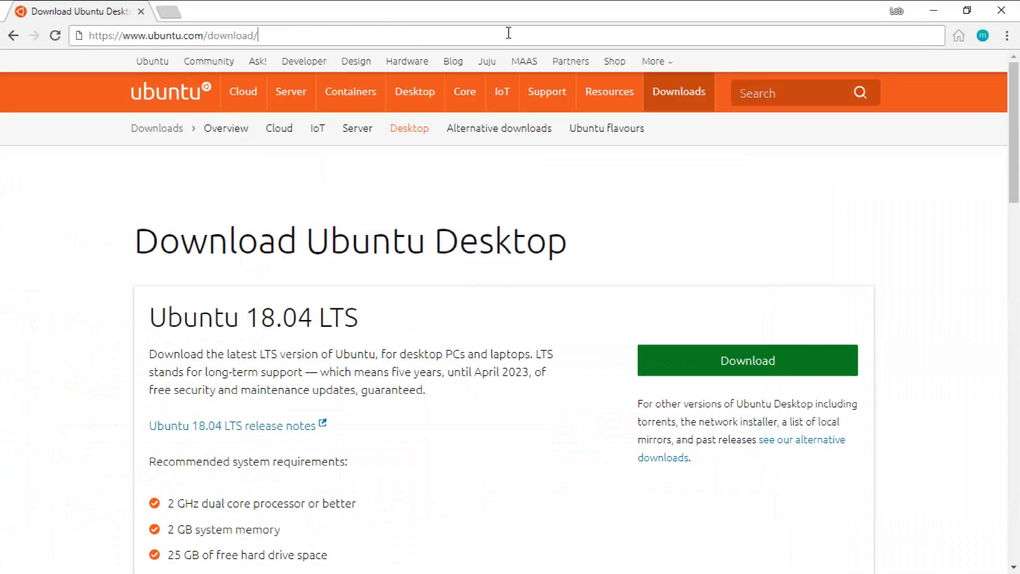
key("Return")
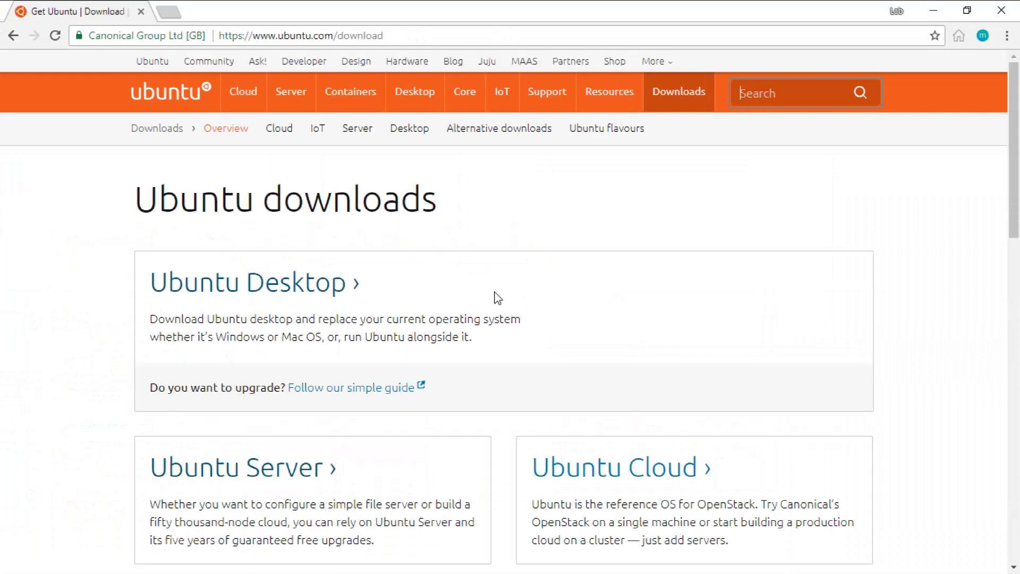
scroll(465, 310, "down", 5)
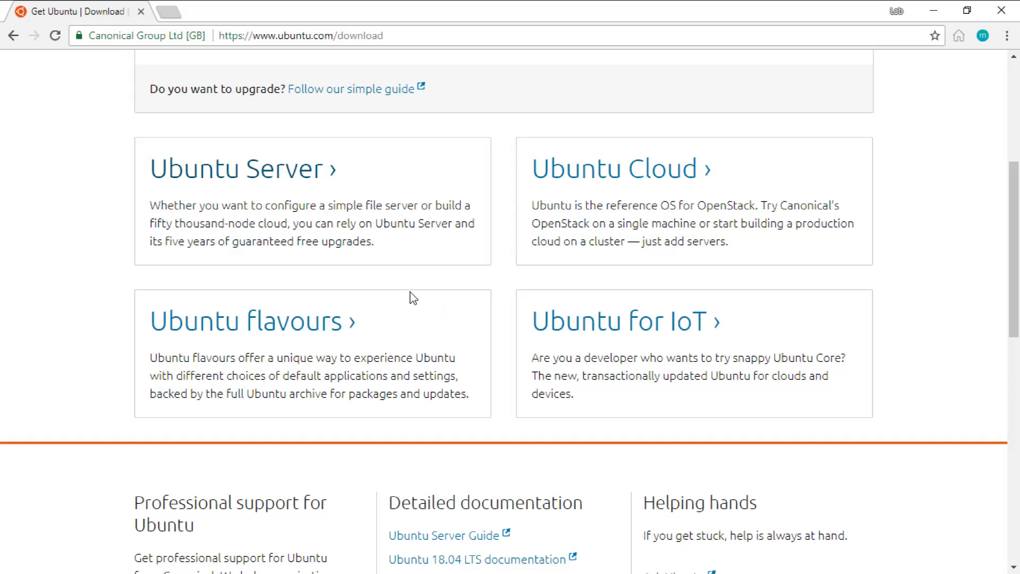
scroll(414, 298, "up", 4)
left_click(296, 212)
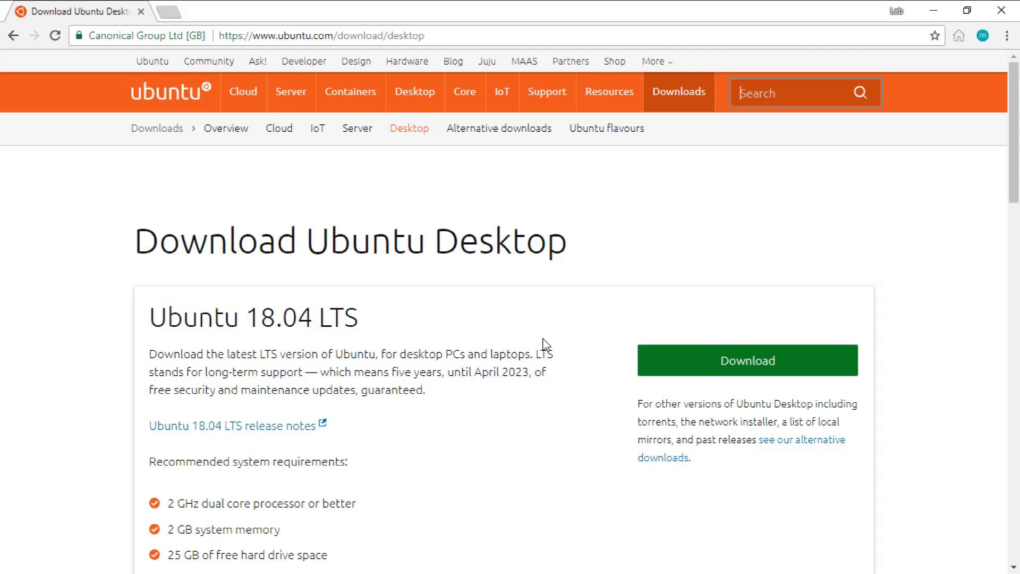
left_click(926, 13)
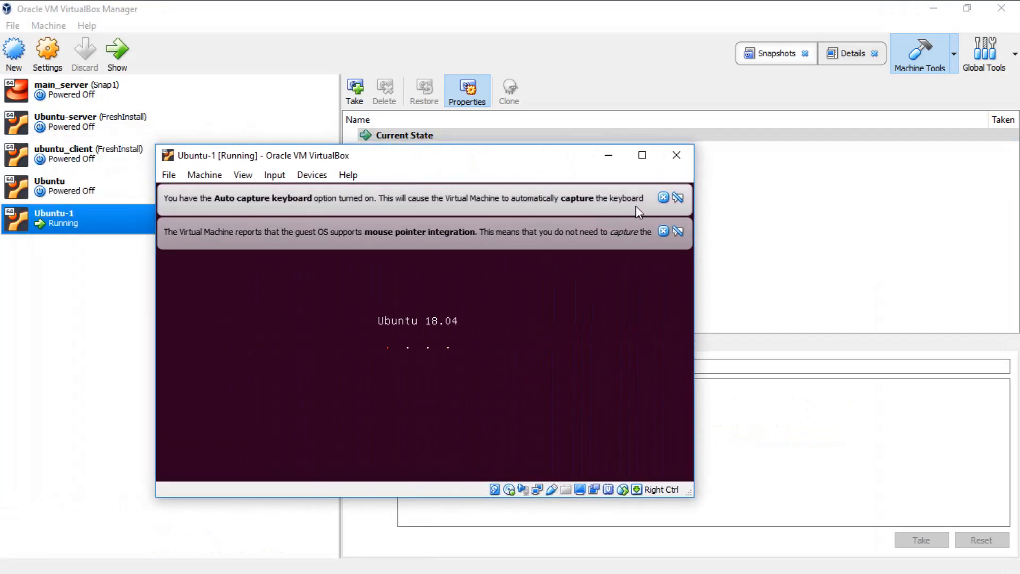
Step: Dismiss the auto-capture keyboard notice and nudge the Ubuntu-1 window up-left while the installer boots
left_click(663, 198)
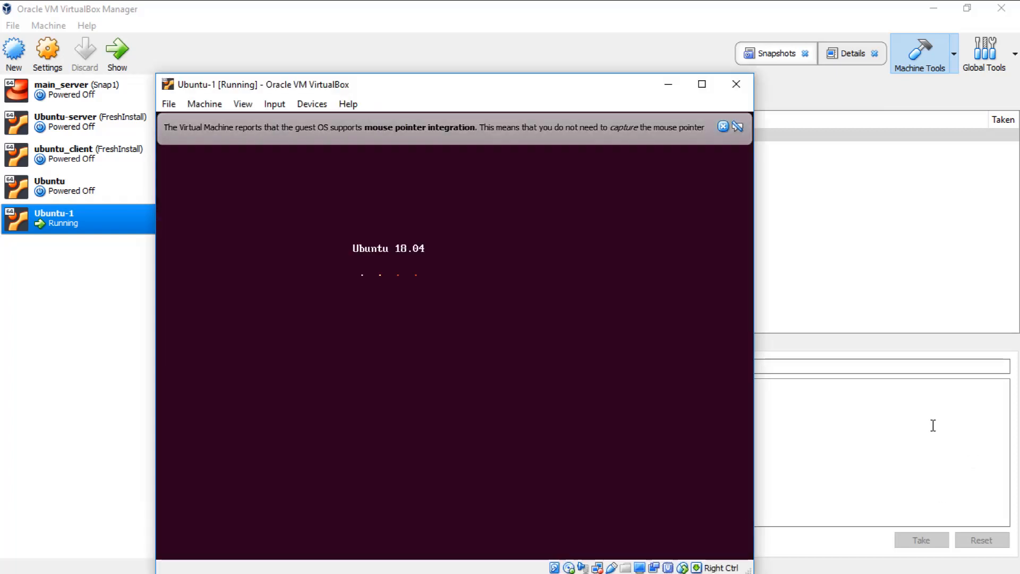
left_click_drag(528, 51, 519, 40)
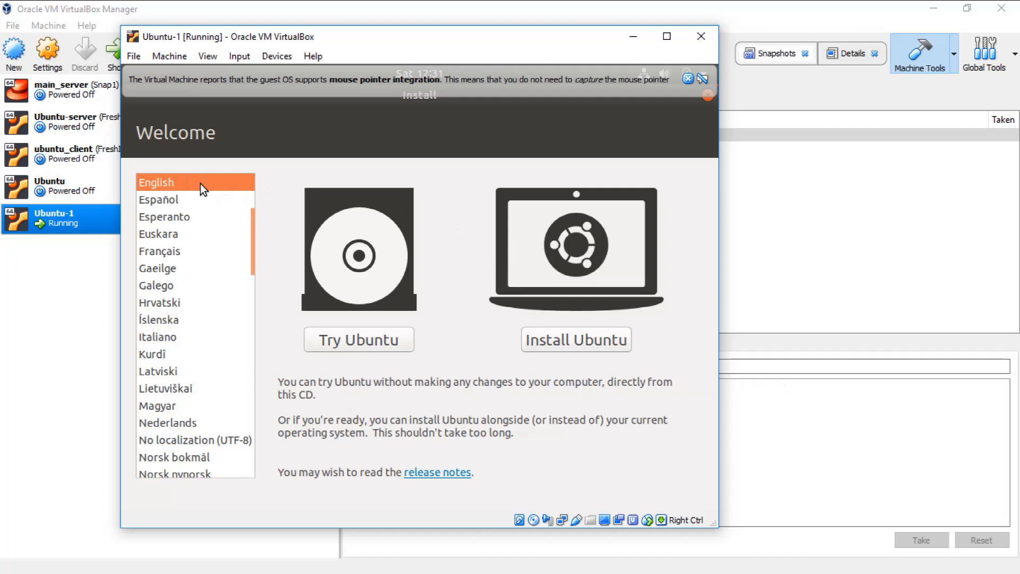
Step: Choose Install Ubuntu and keep the English (US) keyboard layout
left_click(581, 342)
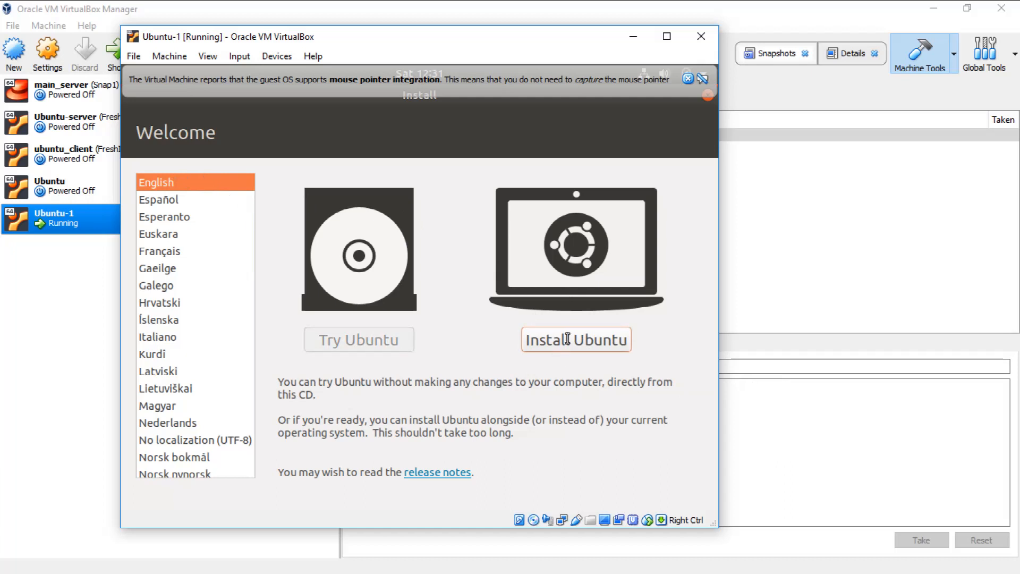
left_click(529, 351)
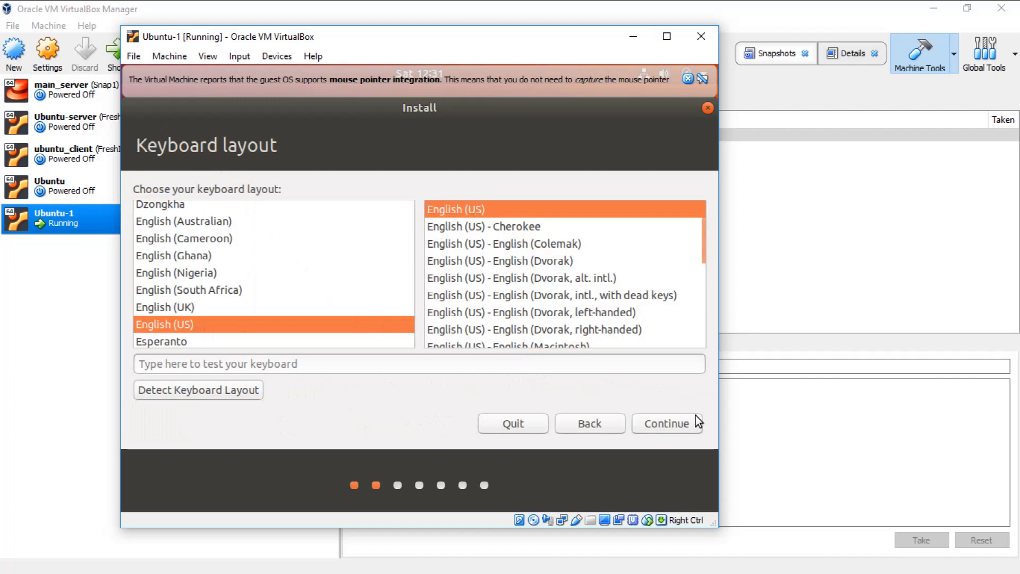
left_click(679, 428)
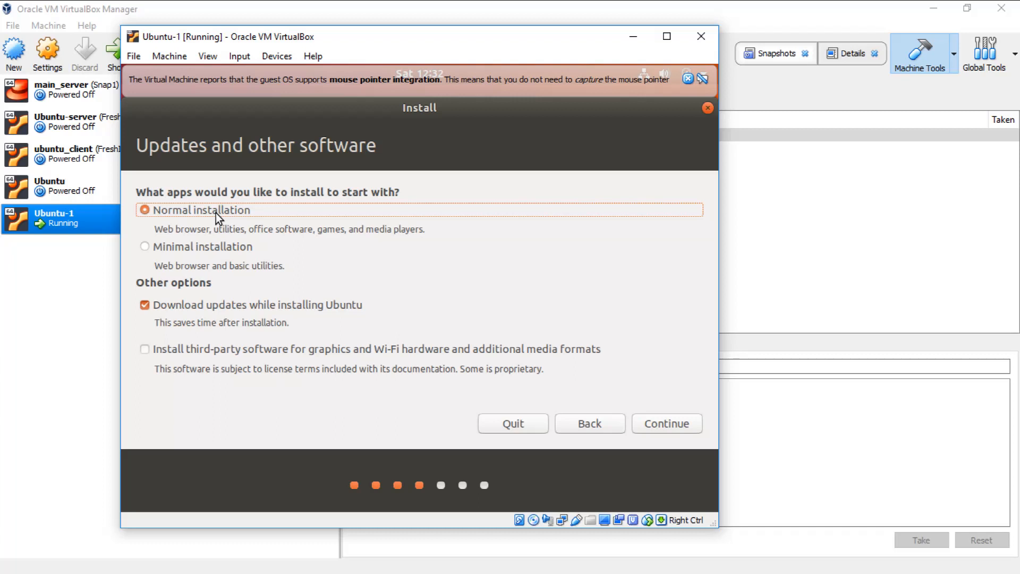
Step: Pick Minimal installation with downloading updates during install turned off
left_click(177, 251)
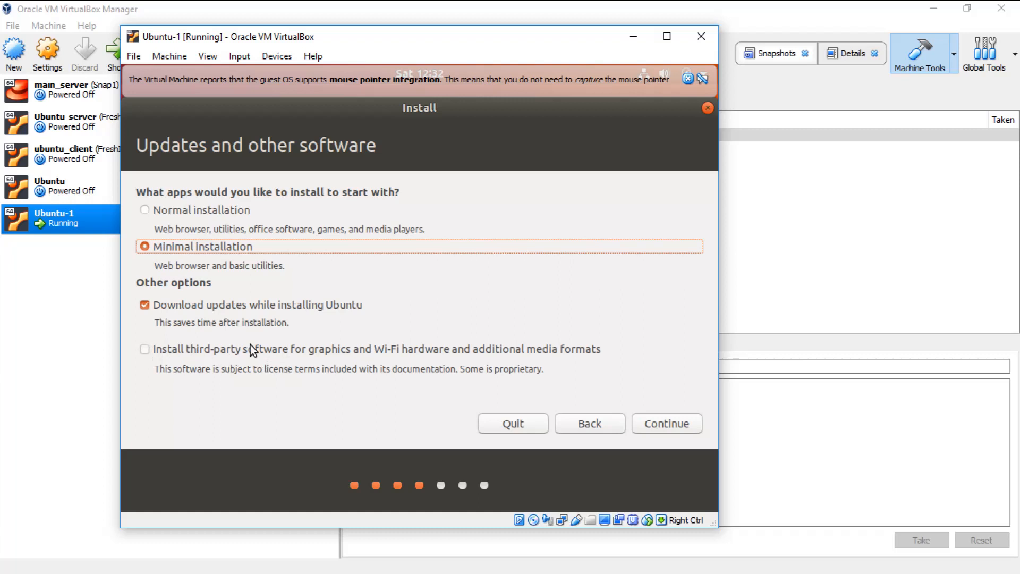
left_click(145, 305)
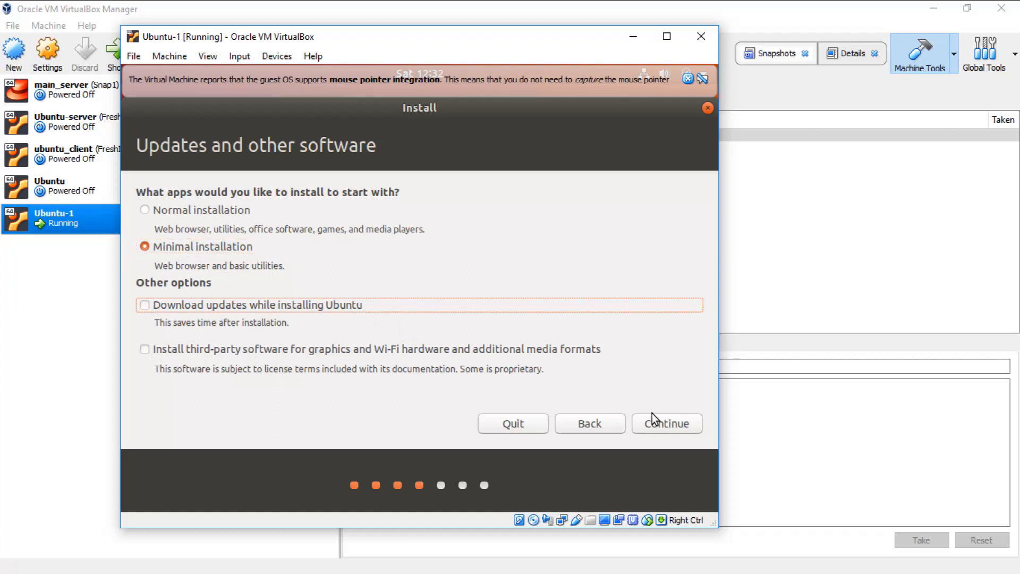
left_click(661, 424)
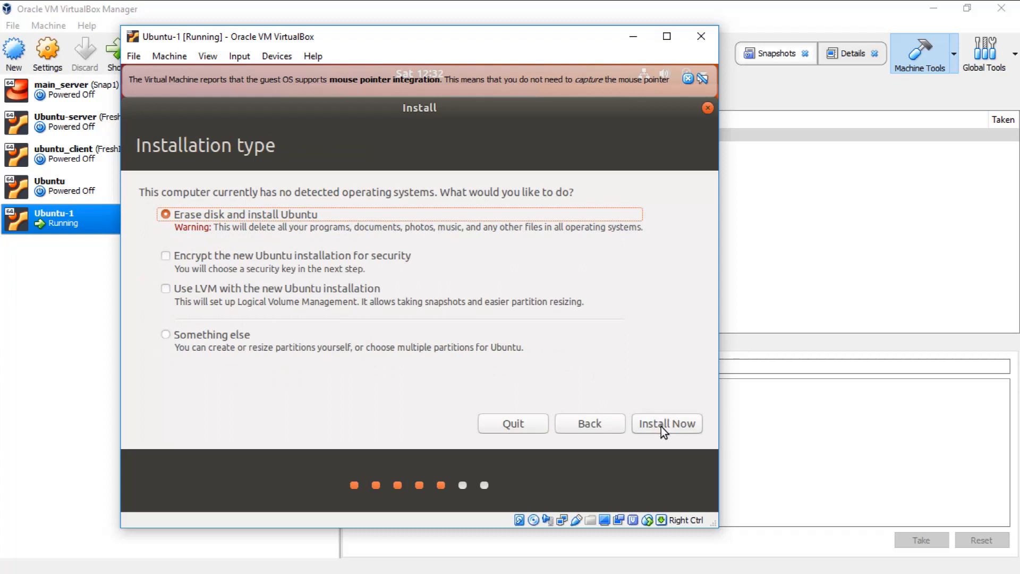
Step: Erase the virtual disk for Ubuntu, confirm writing the partition changes, and keep Sydney as location
left_click(165, 334)
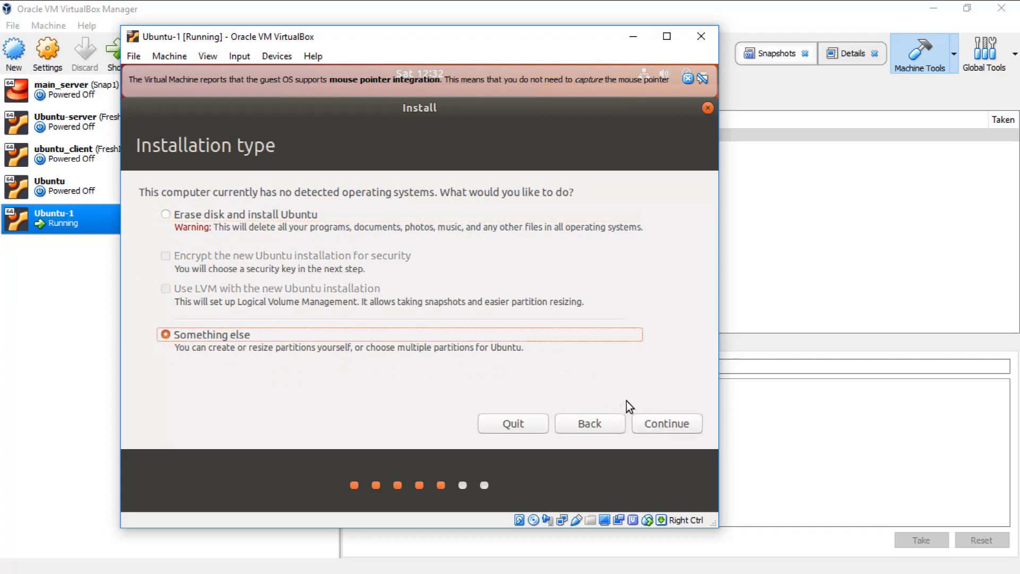
left_click(165, 214)
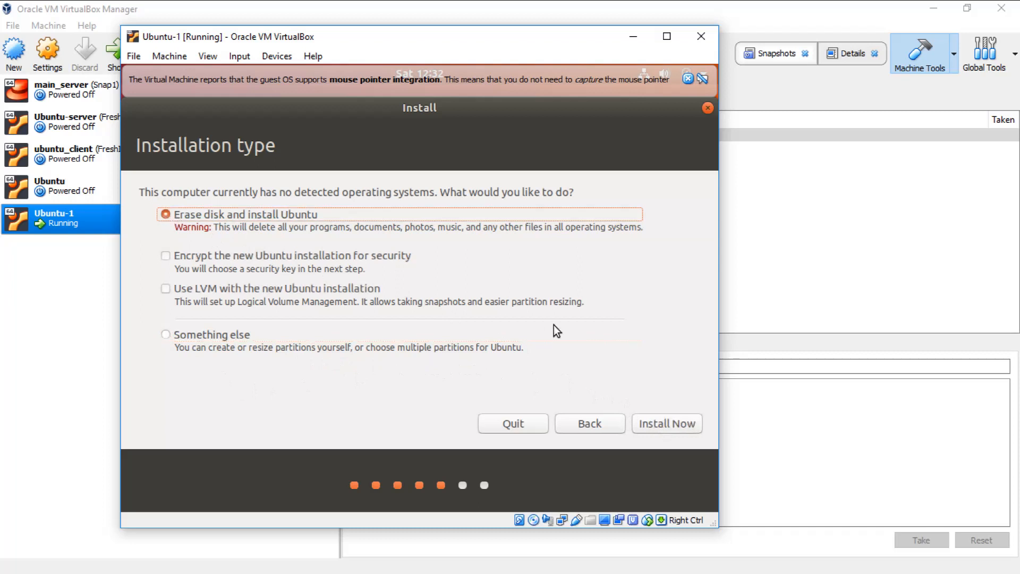
left_click(661, 429)
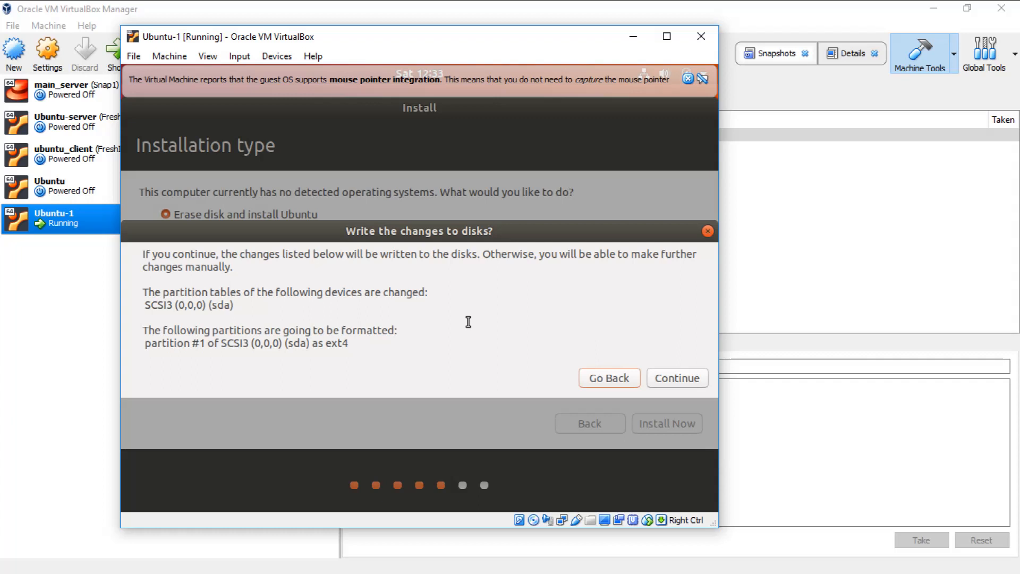
left_click(676, 377)
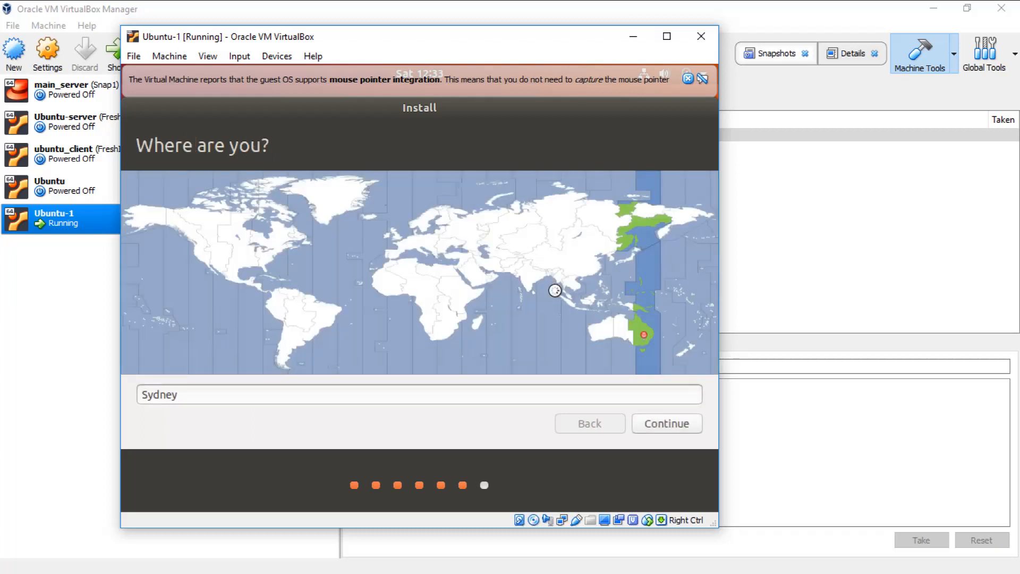
left_click(671, 423)
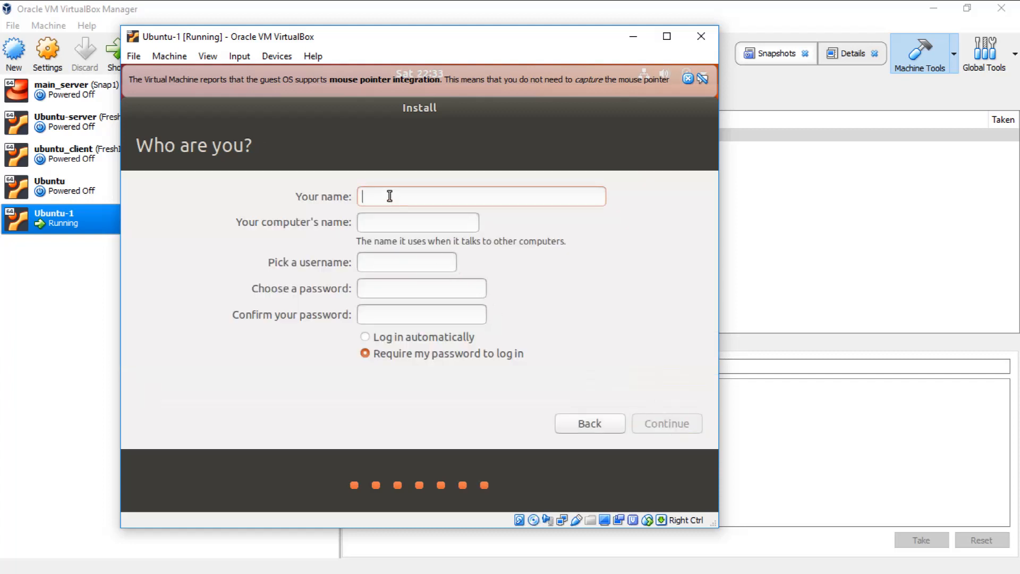
Step: Create the labit account, entering and confirming a matching password, and continue the installation
type("labit")
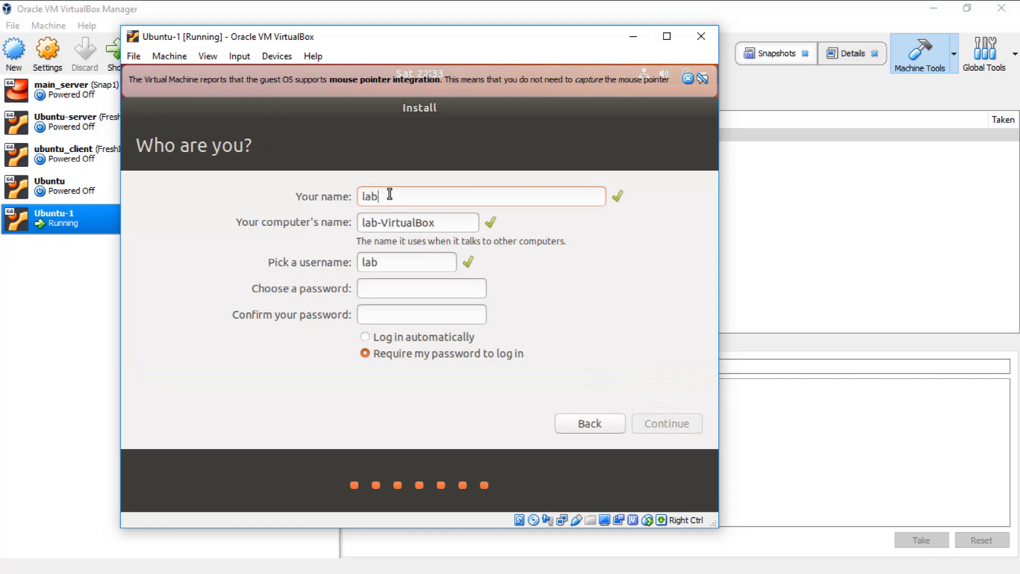
left_click(393, 289)
type("12345678")
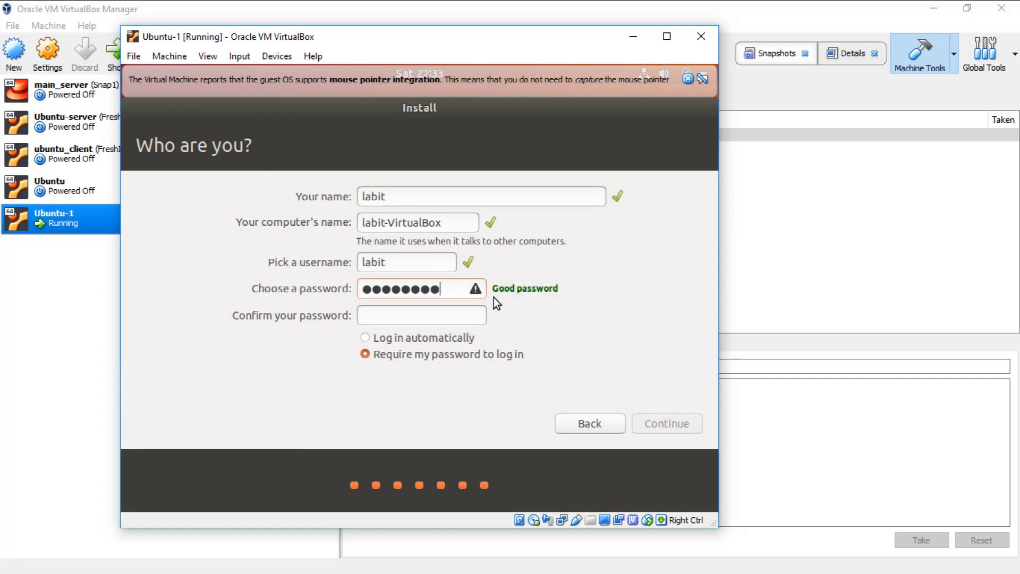
type("12345678")
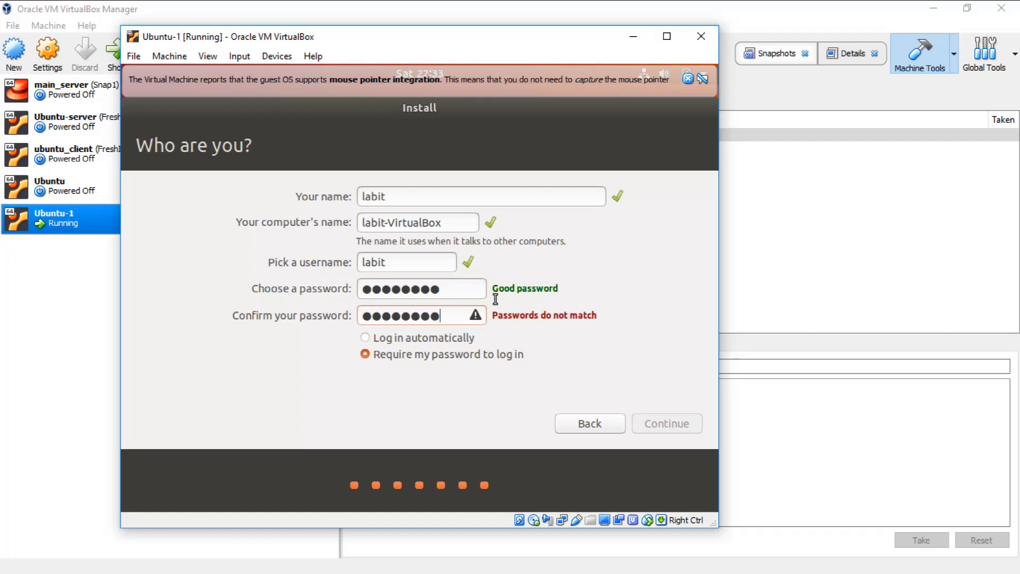
key("BackSpace")
key("BackSpace")
key("BackSpace")
key("BackSpace")
key("BackSpace")
key("BackSpace")
key("BackSpace")
key("BackSpace")
key("BackSpace")
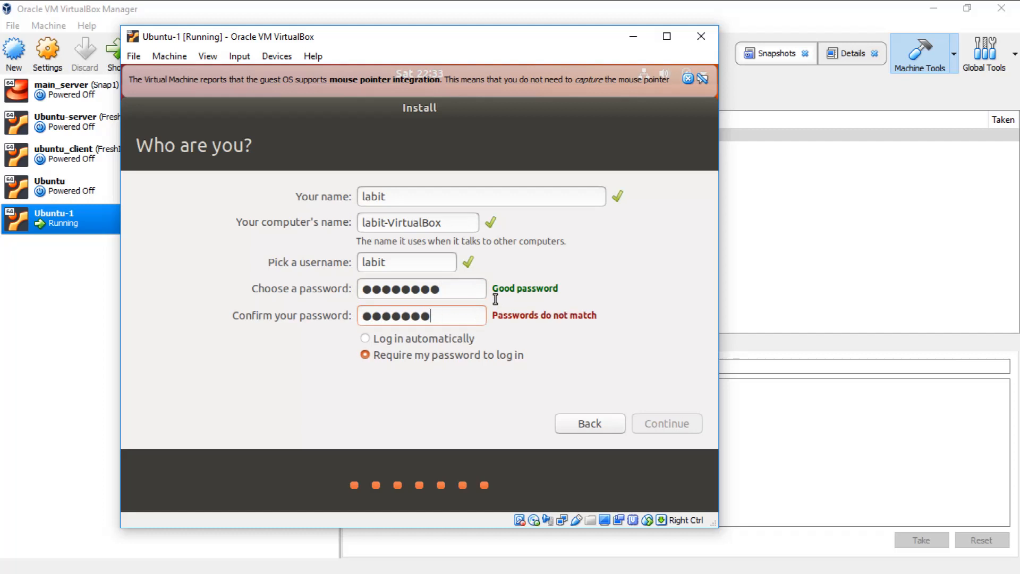
type("********")
left_click_drag(448, 289, 330, 284)
type("********")
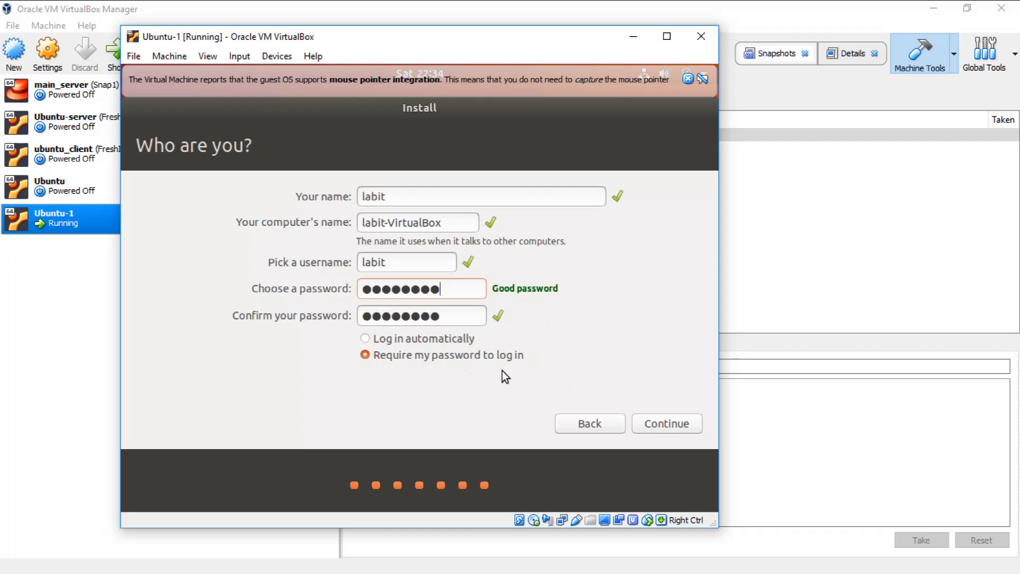
left_click(669, 423)
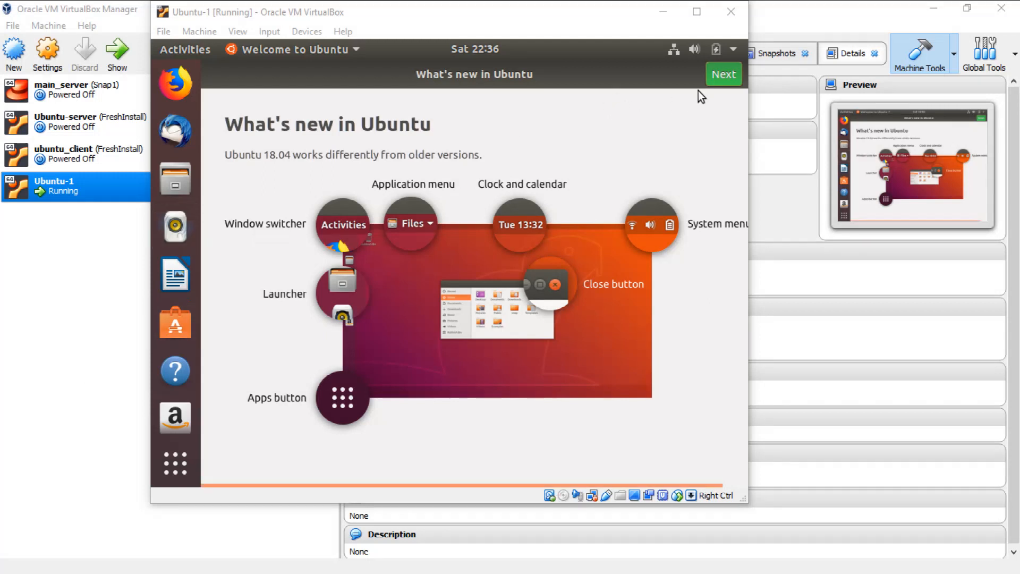
Step: Step through the What's new, Livepatch and Ready to go pages, then finish with Done
left_click(722, 78)
left_click(721, 78)
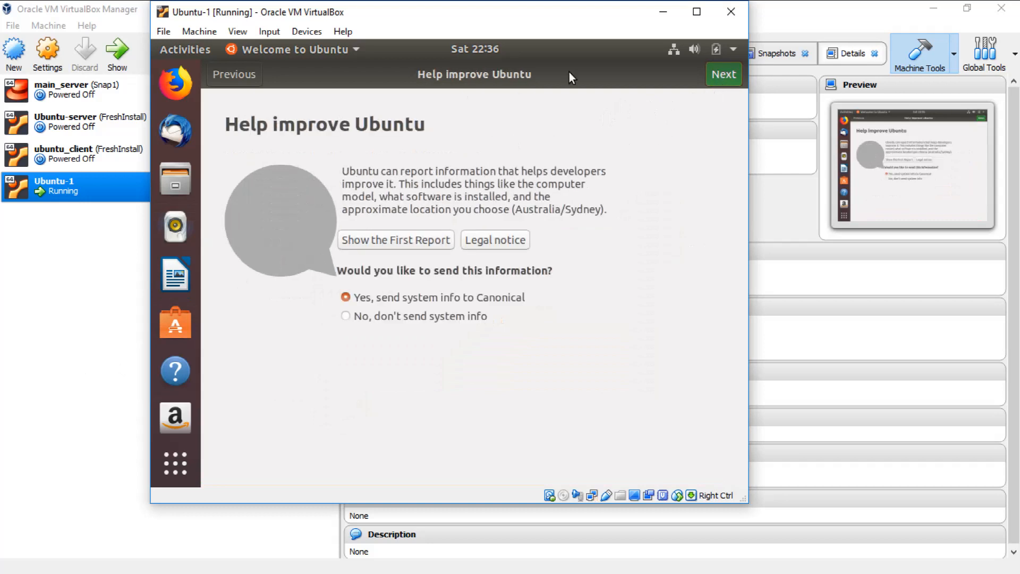
left_click(722, 75)
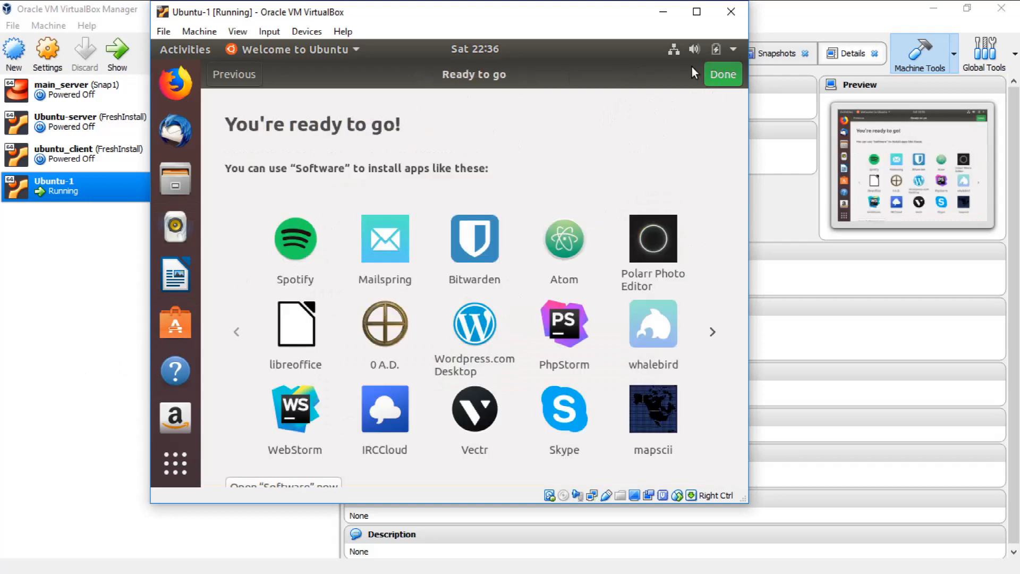
left_click(721, 74)
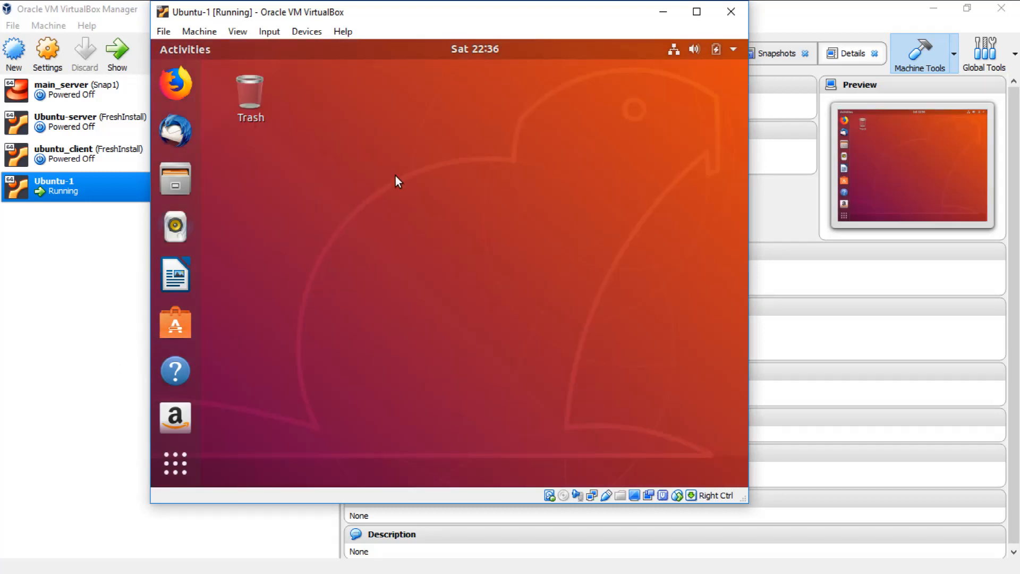